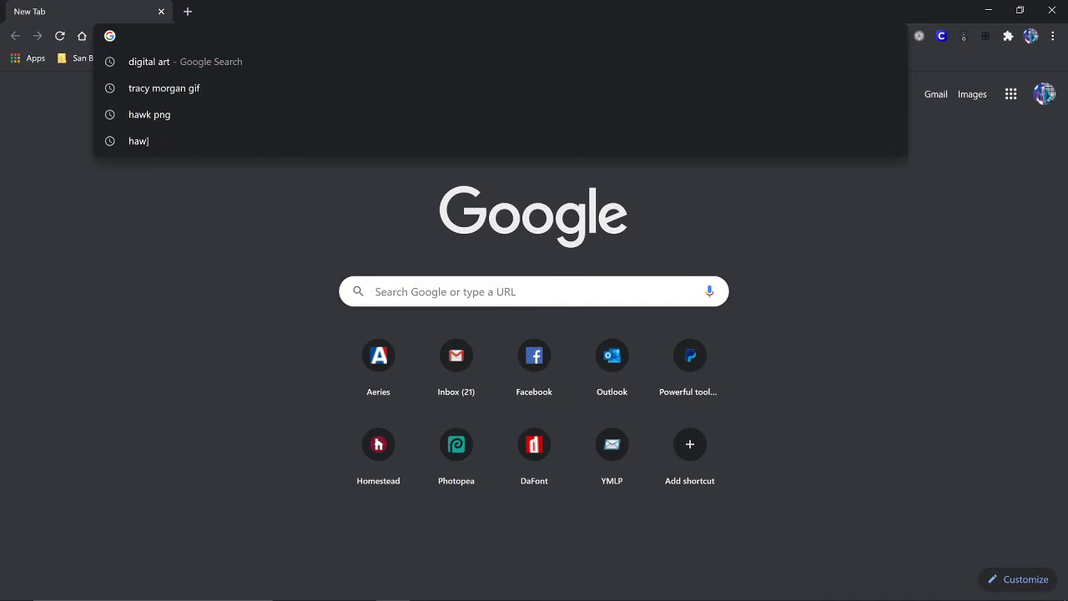
Step: Load photopea.com in Chrome from the 'PHO' address-bar suggestion
{"action": "type", "text": "PHOtopea.com"}
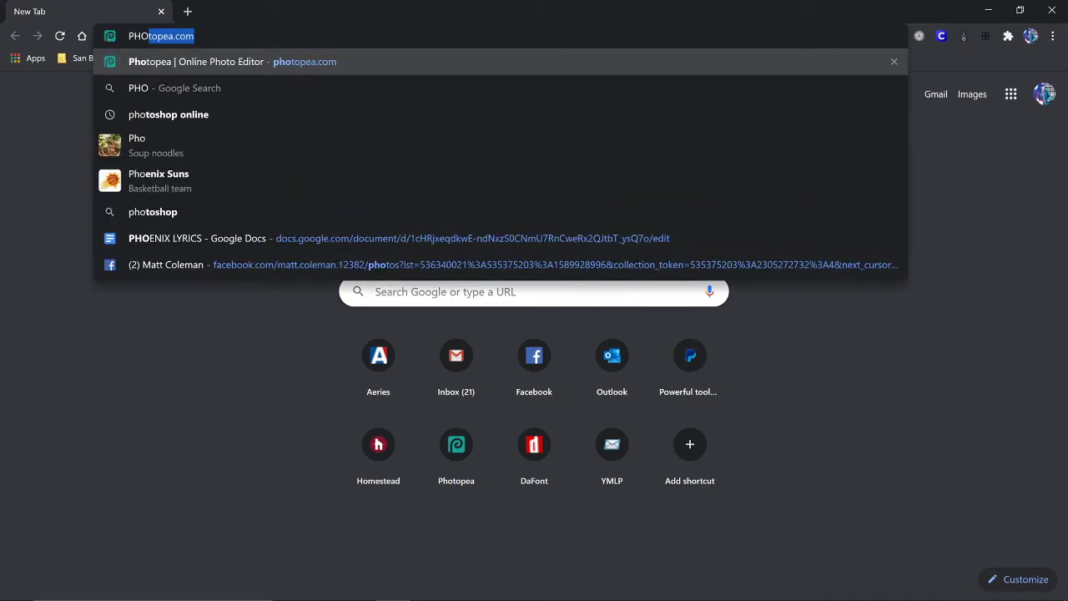
{"action": "key", "text": "Return"}
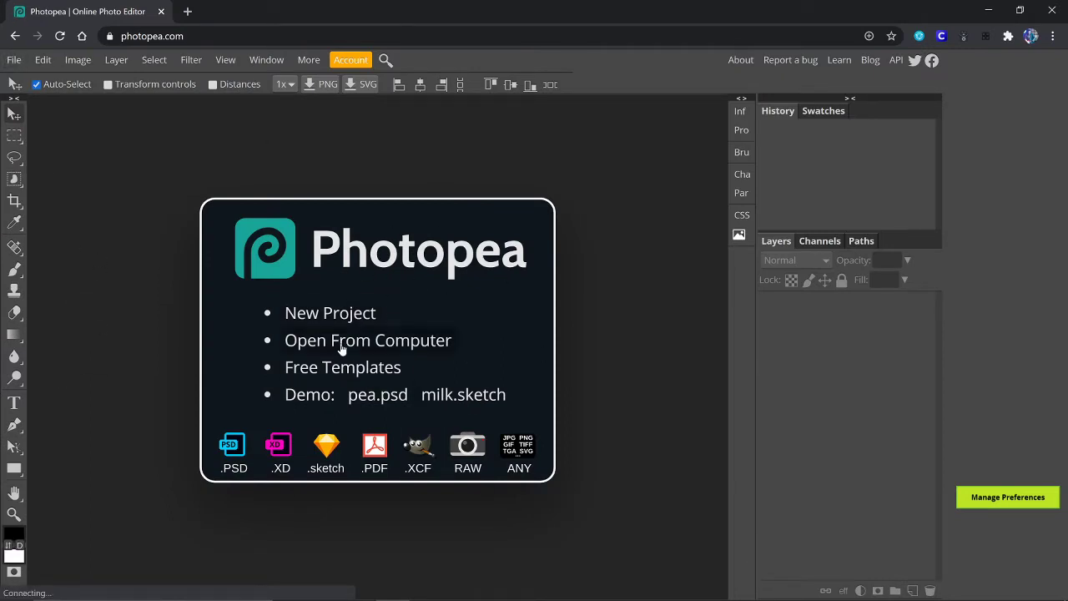
Step: Create a new Letter document, 8.5 × 11 in at 300 DPI, from the Print presets
{"action": "left_click", "coordinate": [16, 63]}
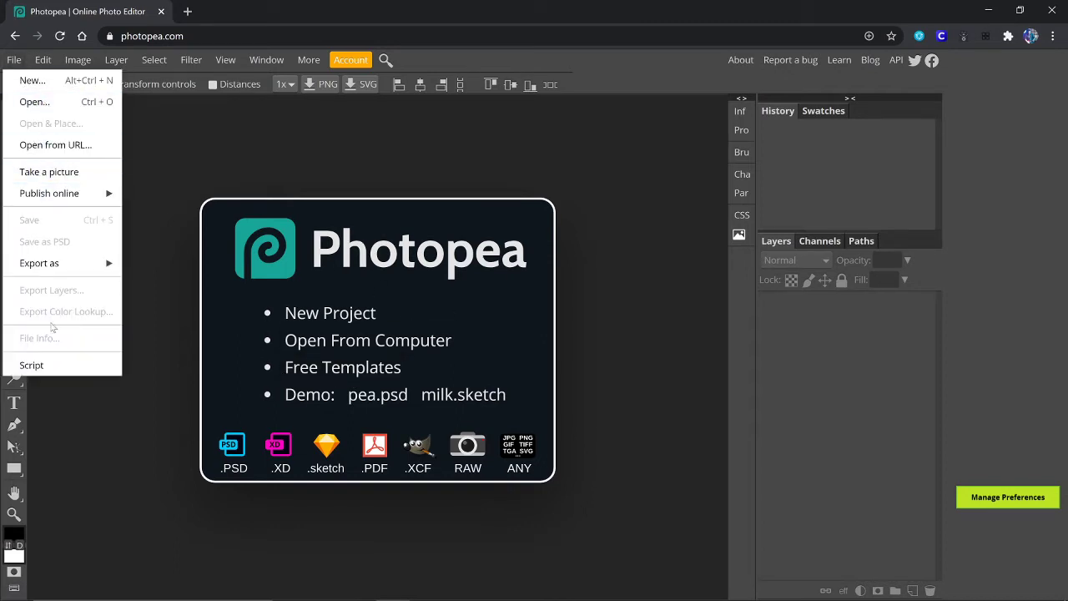
{"action": "left_click", "coordinate": [606, 180]}
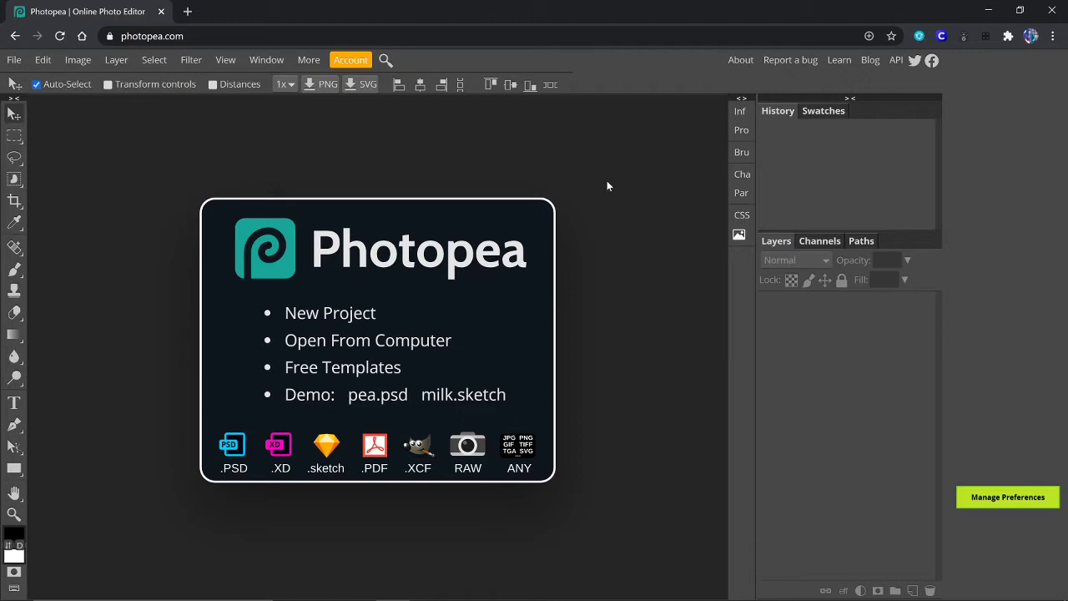
{"action": "left_click", "coordinate": [349, 313]}
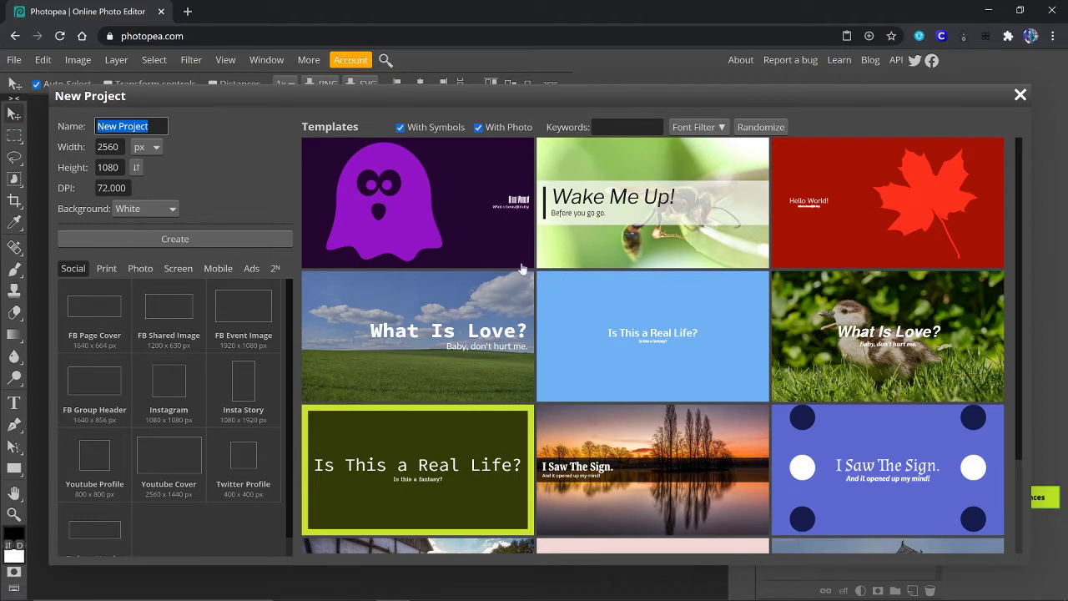
{"action": "left_click", "coordinate": [106, 269]}
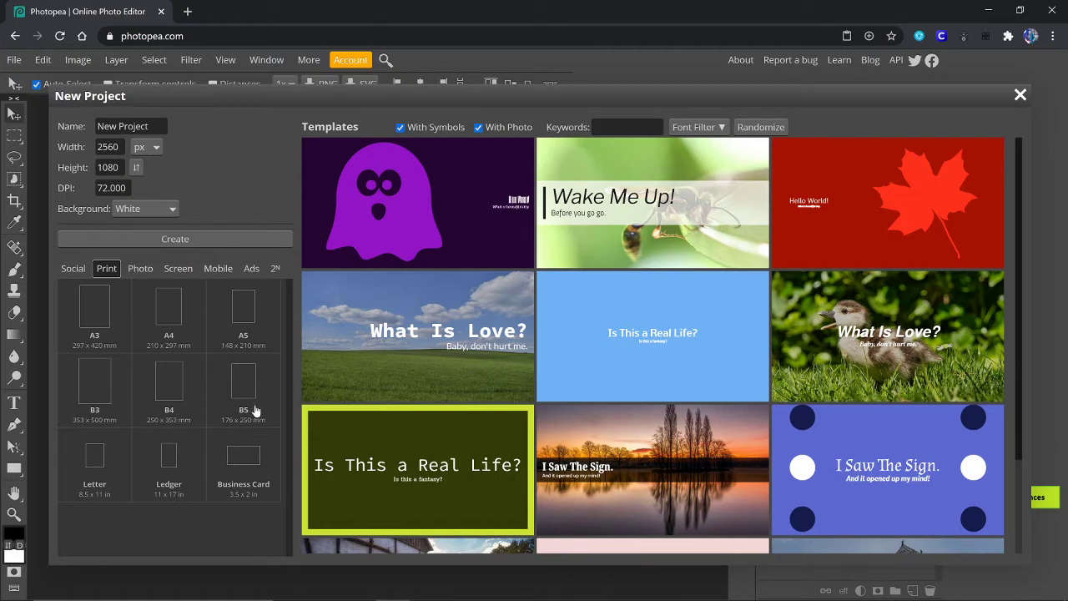
{"action": "left_click", "coordinate": [98, 471]}
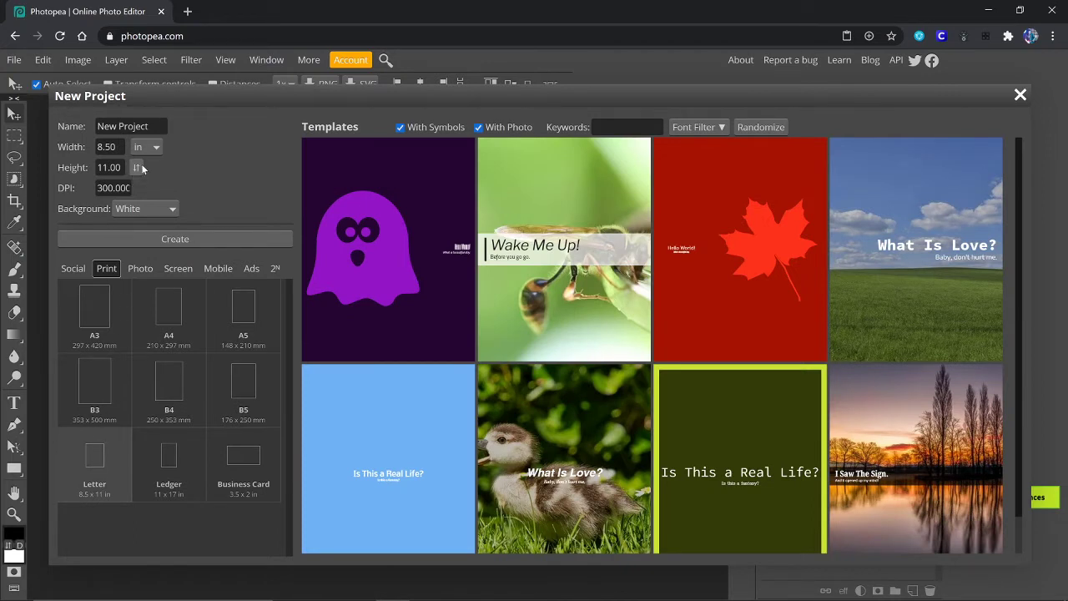
{"action": "left_click", "coordinate": [188, 240]}
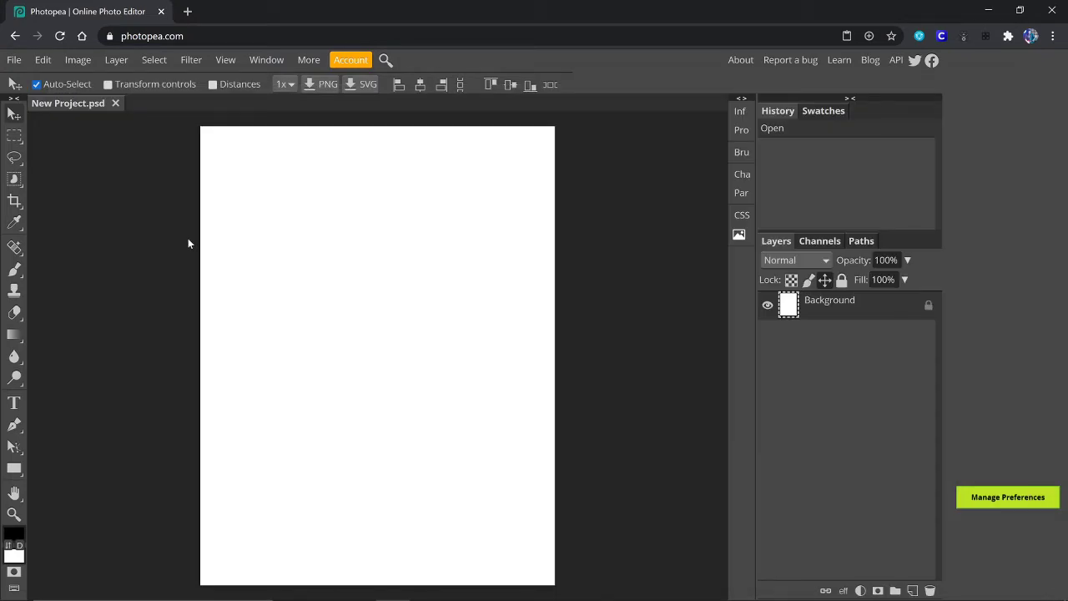
Step: Rename the New Project document to 'Thayer 1'
{"action": "double_click", "coordinate": [73, 102]}
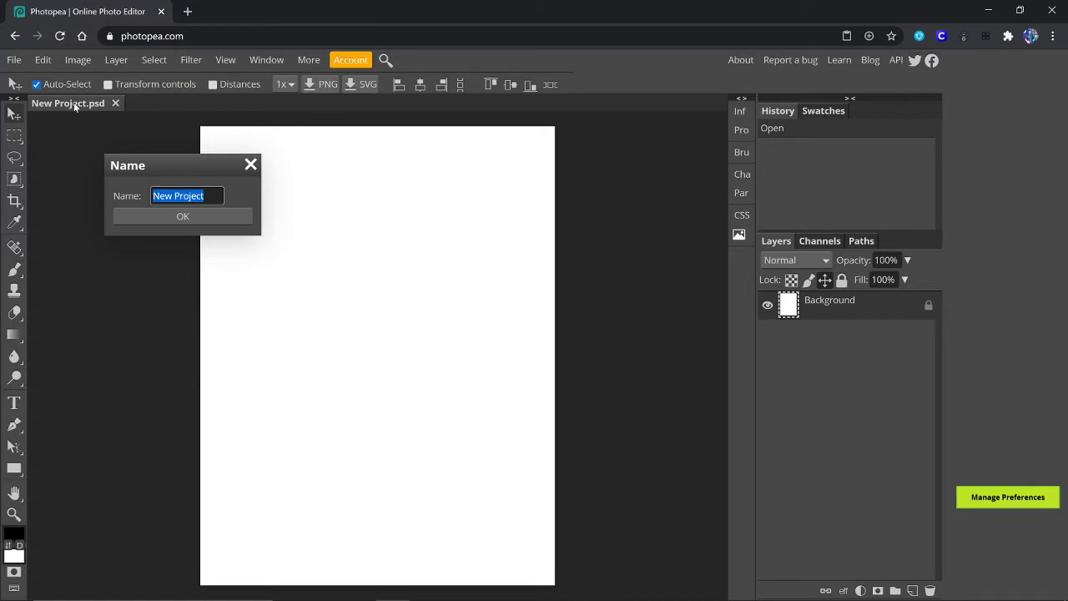
{"action": "type", "text": "DMA"}
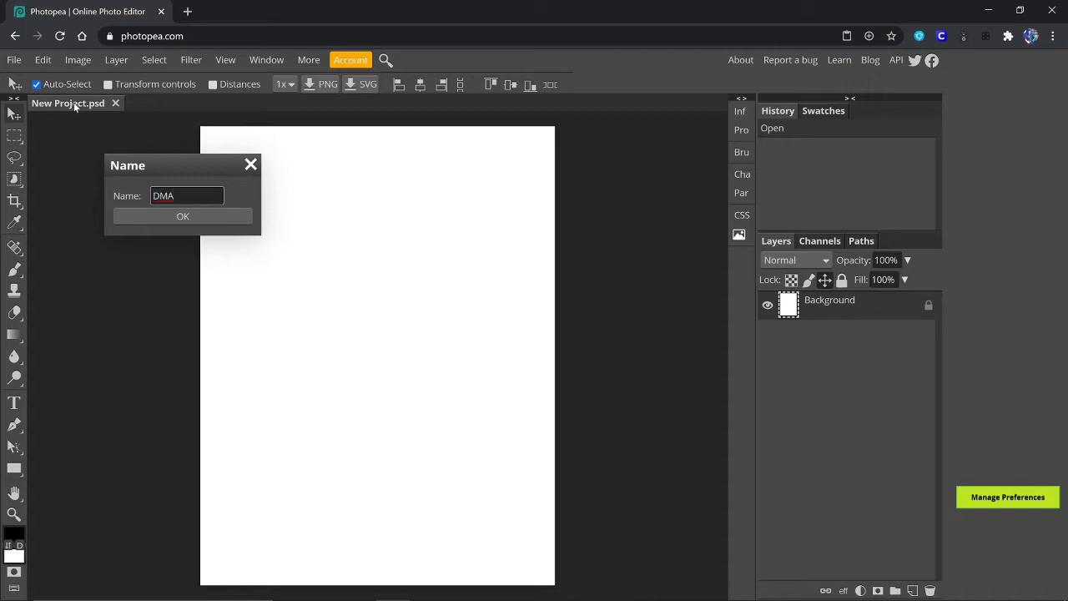
{"action": "type", "text": " 1"}
{"action": "key", "text": "BackSpace"}
{"action": "key", "text": "BackSpace"}
{"action": "key", "text": "BackSpace"}
{"action": "key", "text": "BackSpace"}
{"action": "key", "text": "BackSpace"}
{"action": "type", "text": "Thayer 1"}
{"action": "left_click", "coordinate": [194, 217]}
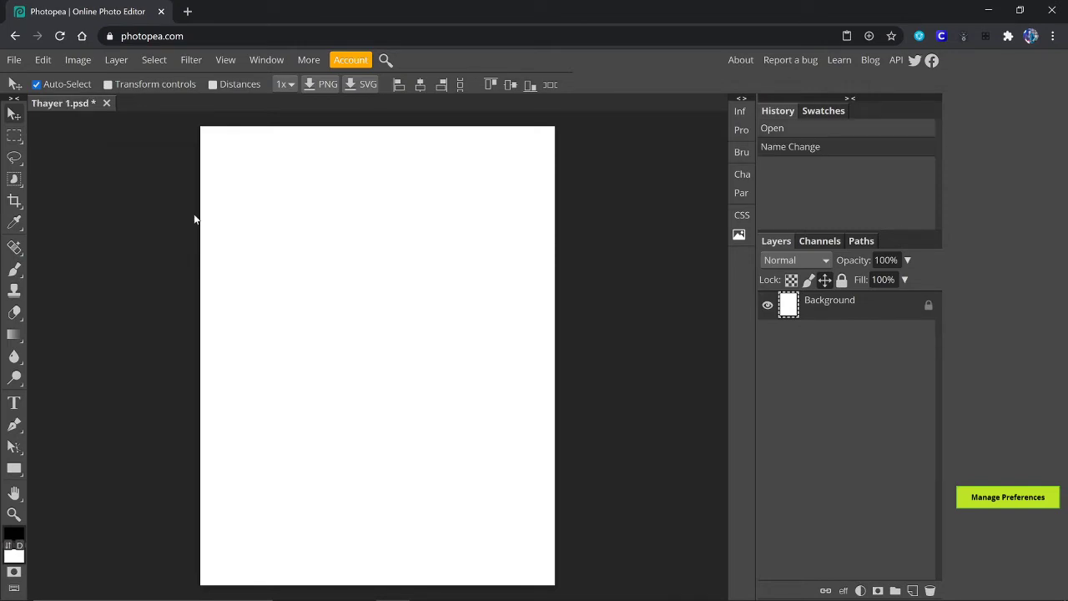
{"action": "mouse_move", "coordinate": [495, 591]}
Step: Use File > Open & Place to add the Desktop's red-sky mountains and trees painting
{"action": "left_click", "coordinate": [14, 60]}
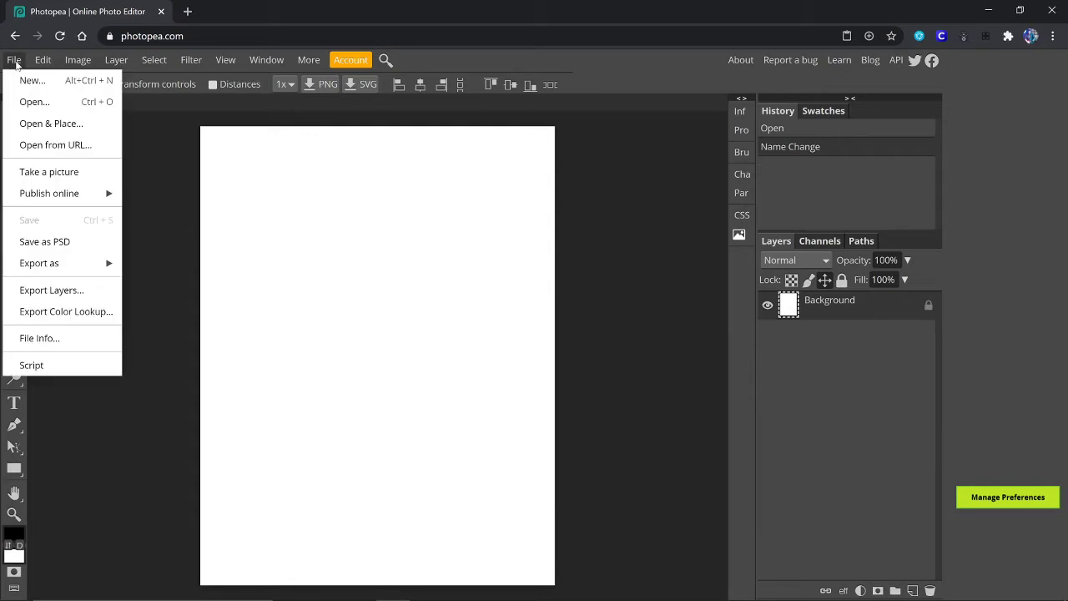
{"action": "left_click", "coordinate": [47, 131]}
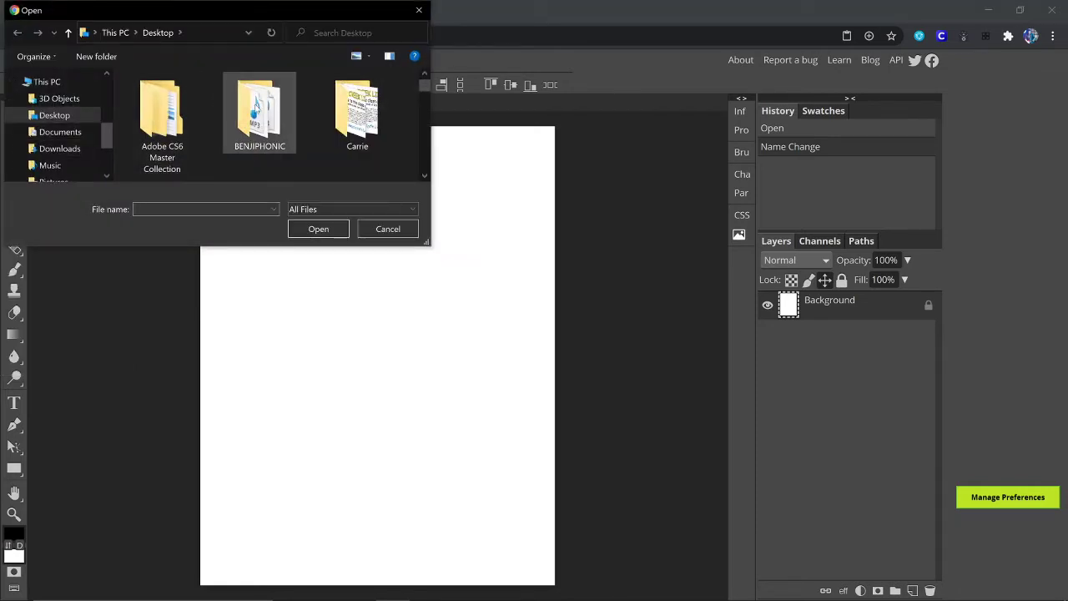
{"action": "scroll", "coordinate": [259, 121], "scroll_direction": "down", "scroll_amount": 3}
{"action": "scroll", "coordinate": [256, 116], "scroll_direction": "down", "scroll_amount": 8}
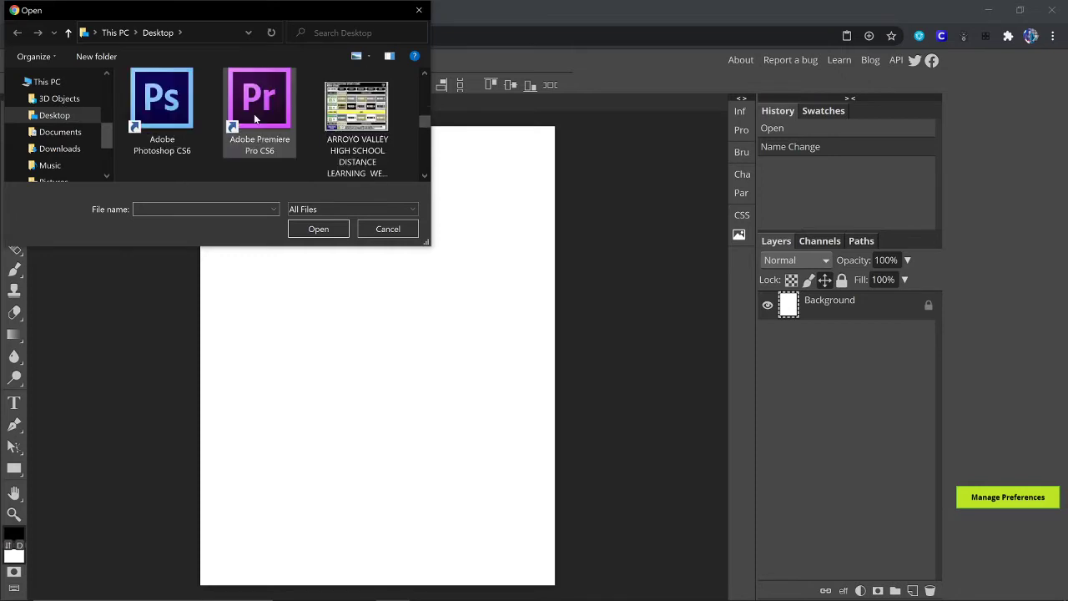
{"action": "scroll", "coordinate": [256, 119], "scroll_direction": "down", "scroll_amount": 8}
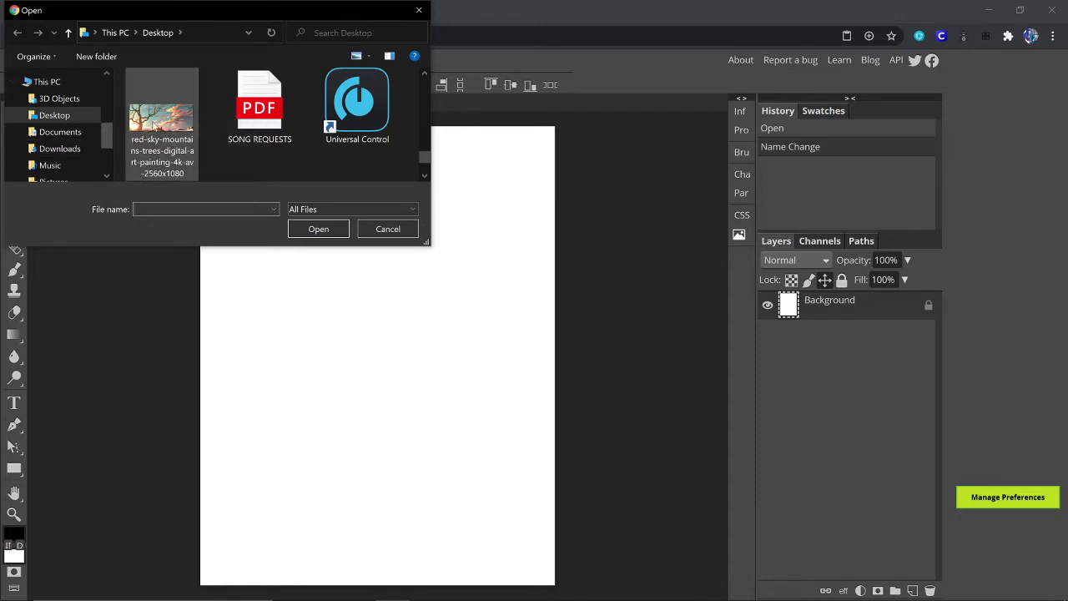
{"action": "double_click", "coordinate": [153, 121]}
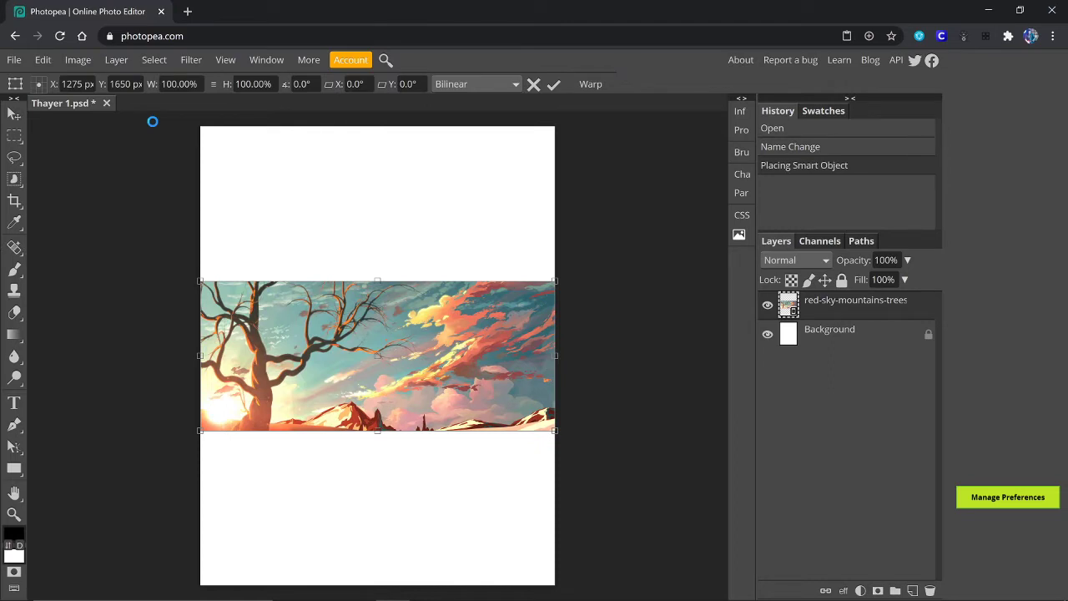
Step: Commit the placed painting and turn on Transform controls
{"action": "left_click", "coordinate": [15, 115]}
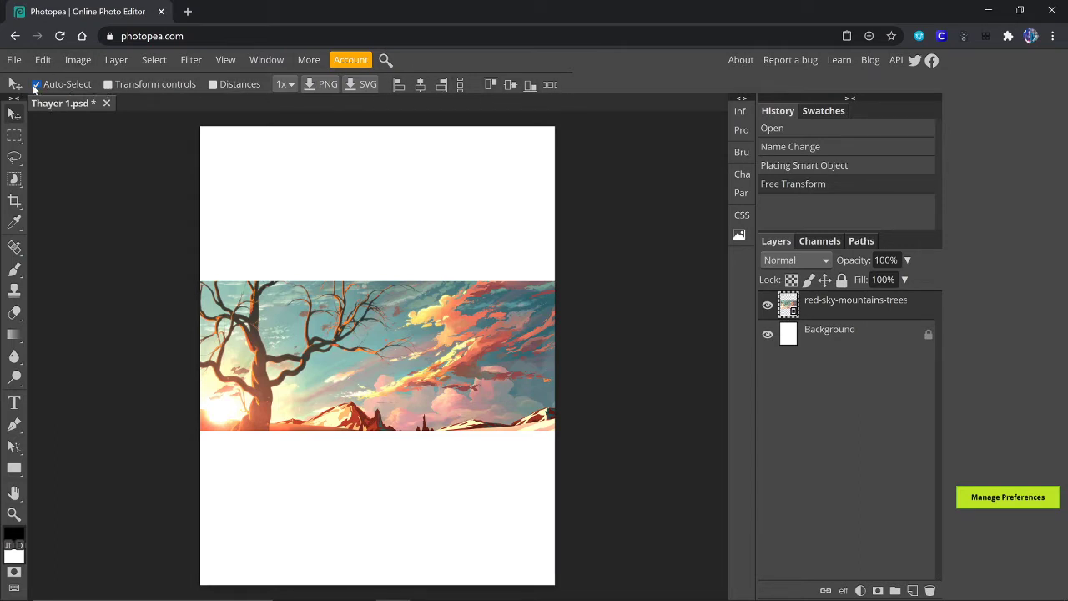
{"action": "left_click", "coordinate": [108, 87]}
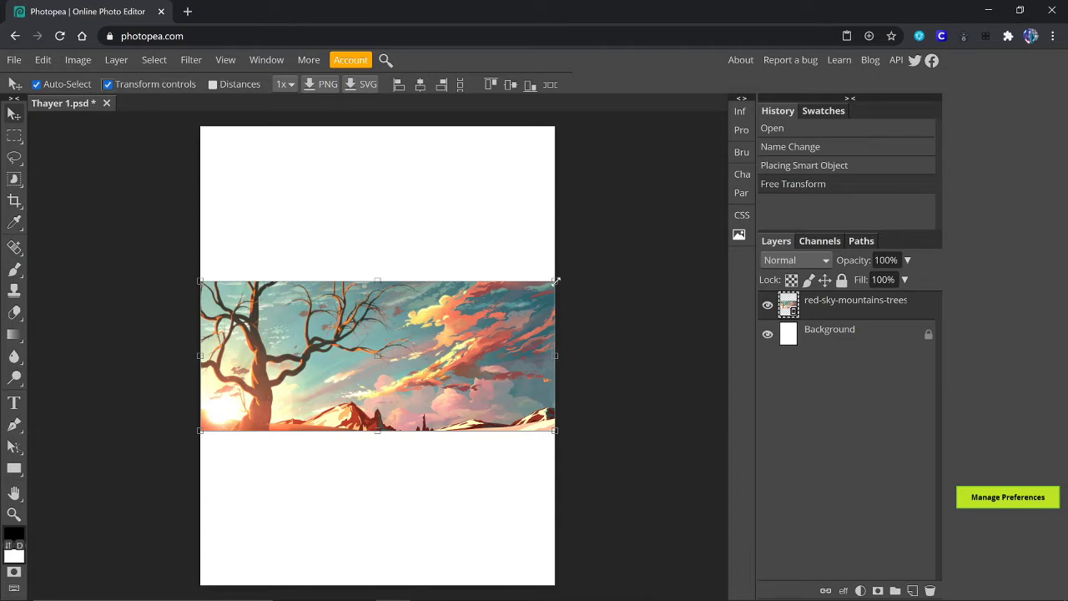
Step: Scale the painting to full page width and move it into a band across the page middle
{"action": "left_click_drag", "start_coordinate": [555, 282], "coordinate": [762, 182]}
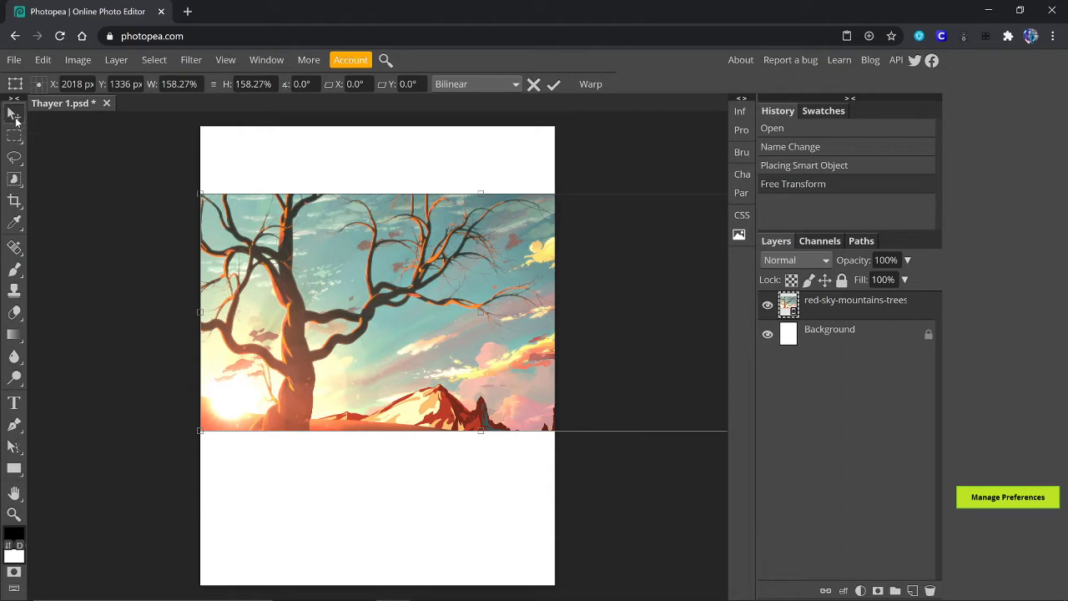
{"action": "left_click", "coordinate": [14, 115]}
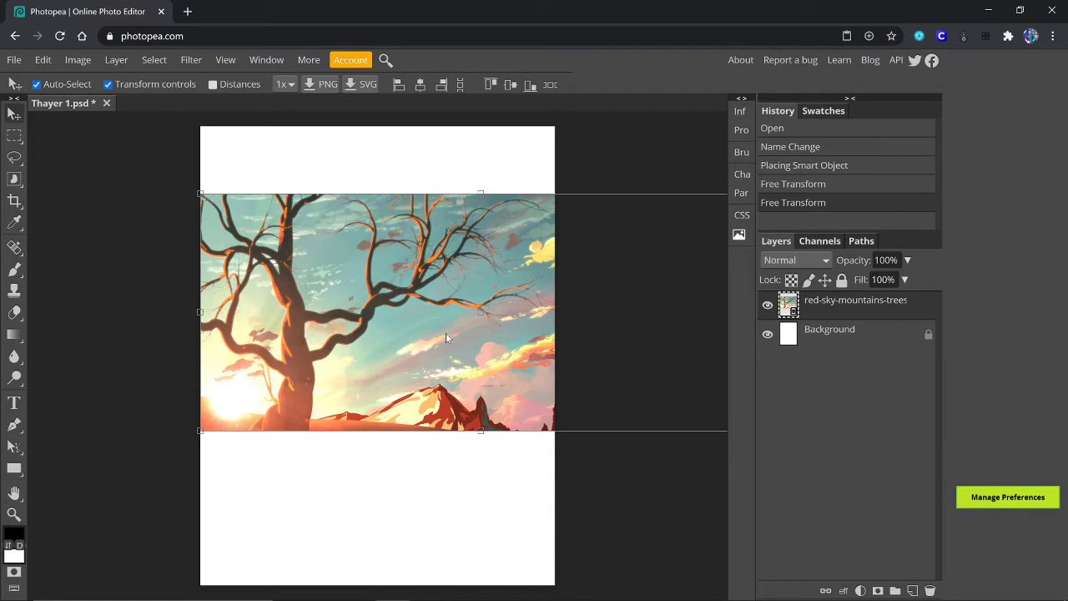
{"action": "left_click_drag", "start_coordinate": [445, 337], "coordinate": [447, 383]}
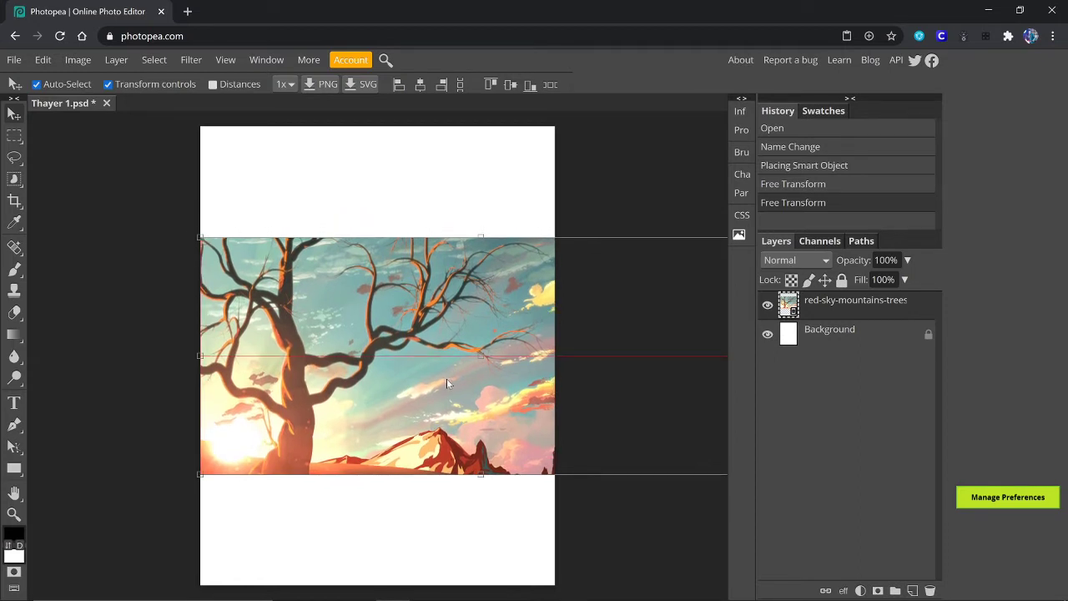
{"action": "left_click_drag", "start_coordinate": [447, 378], "coordinate": [444, 377]}
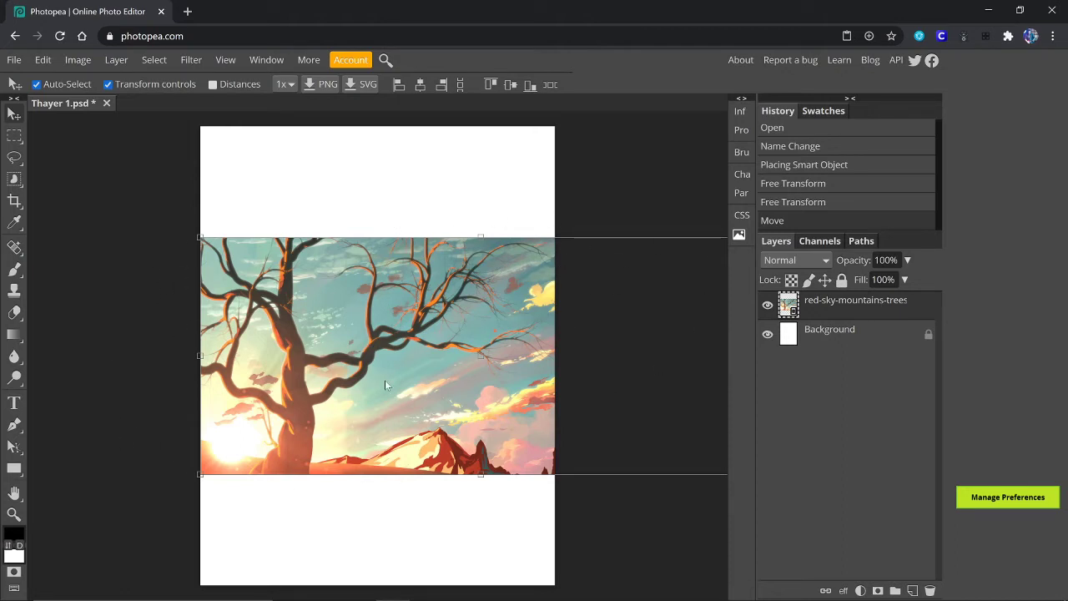
{"action": "left_click_drag", "start_coordinate": [386, 384], "coordinate": [500, 403]}
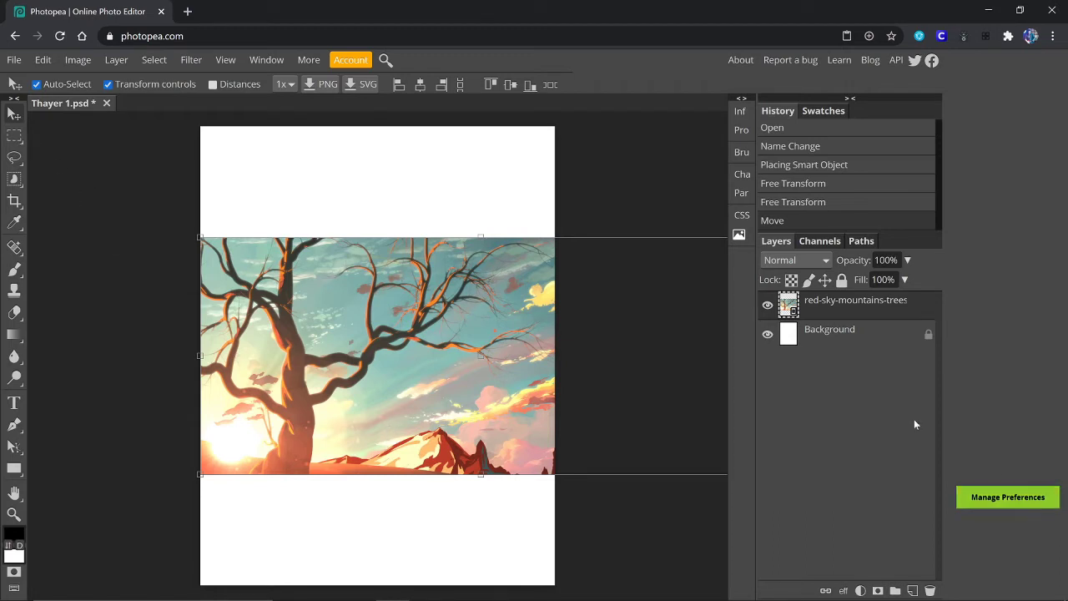
Step: Add an empty Layer 1 above the painting and reset colours to default black and white
{"action": "left_click", "coordinate": [913, 590]}
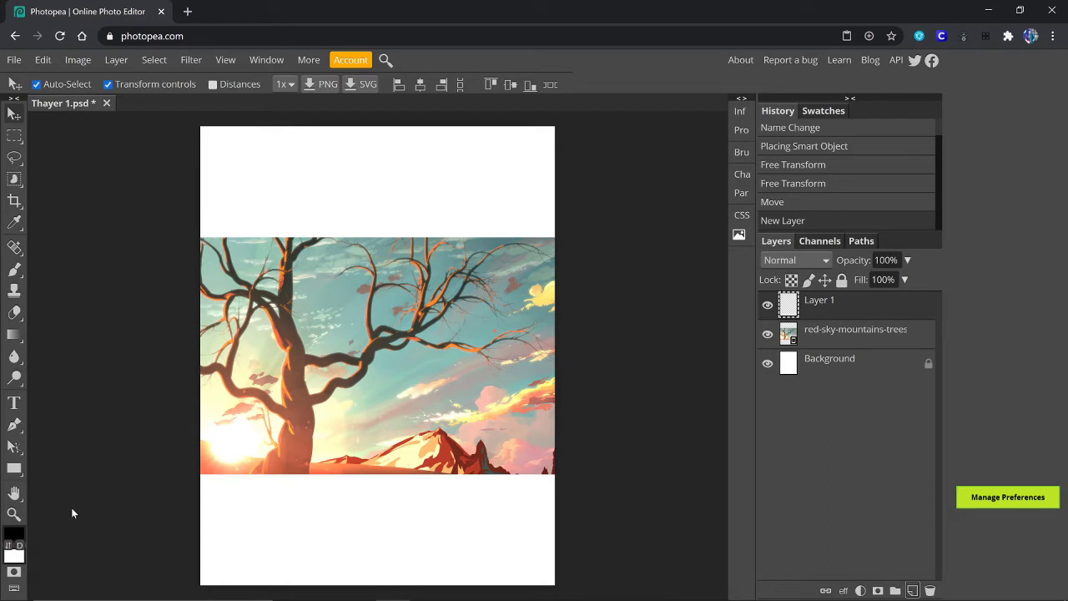
{"action": "left_click", "coordinate": [13, 535]}
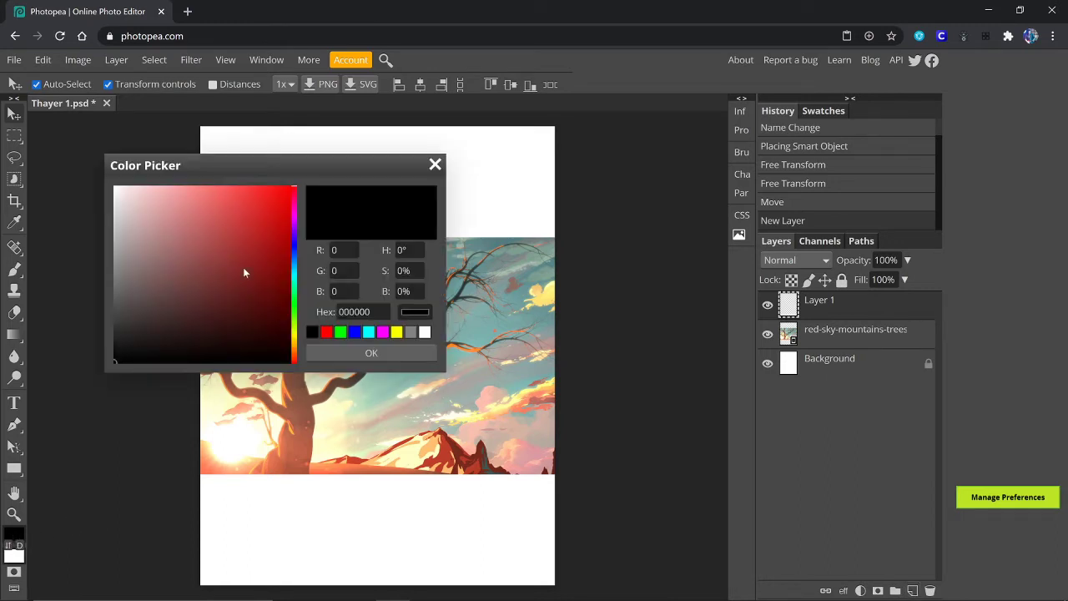
{"action": "left_click", "coordinate": [267, 210]}
{"action": "left_click", "coordinate": [358, 352]}
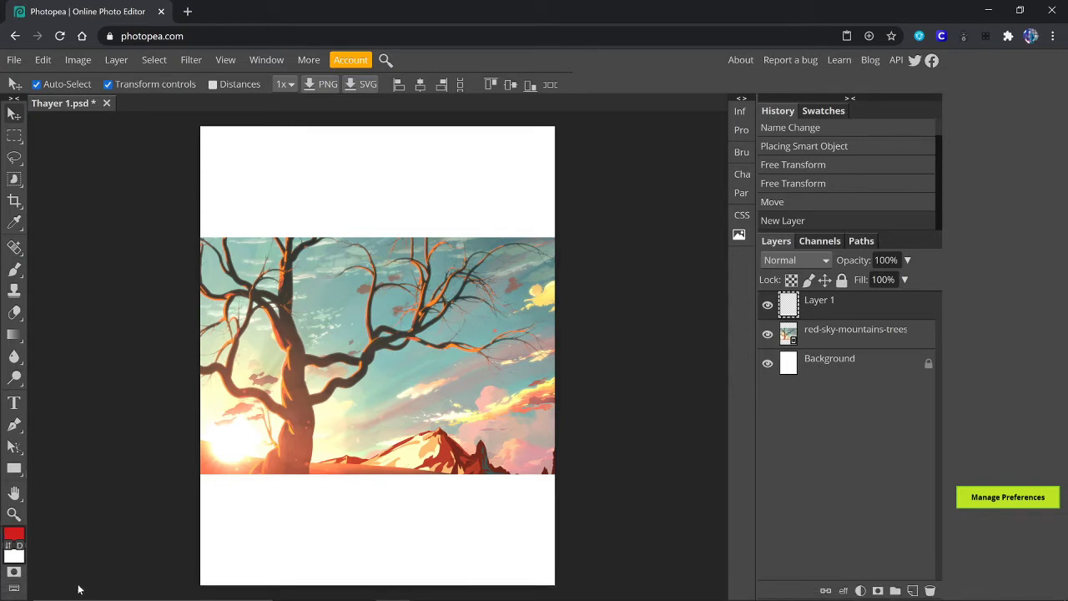
{"action": "key", "text": "d"}
{"action": "left_click", "coordinate": [10, 546]}
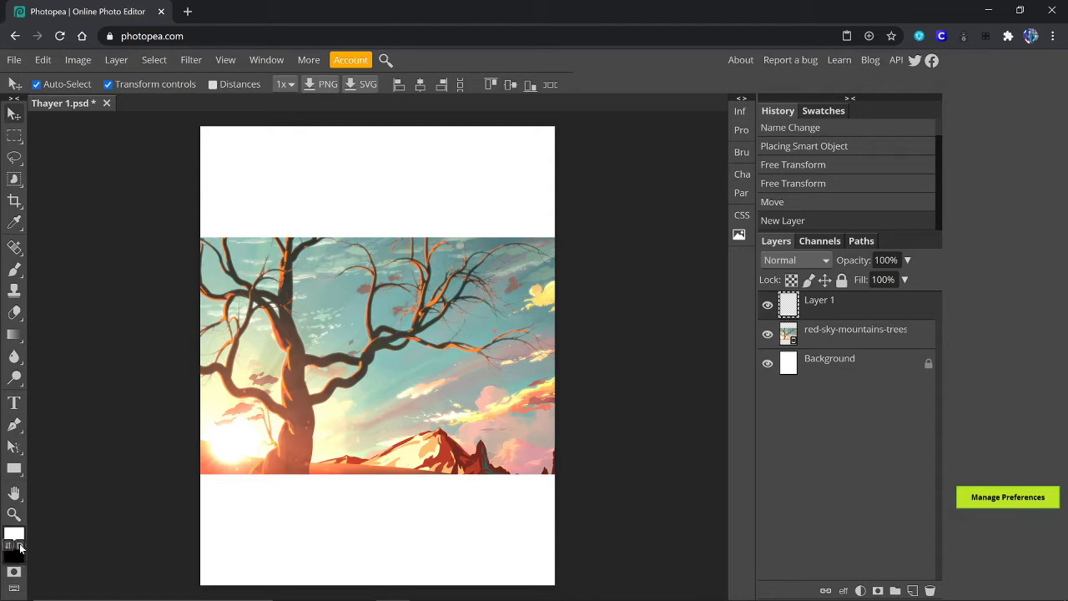
{"action": "left_click", "coordinate": [19, 546]}
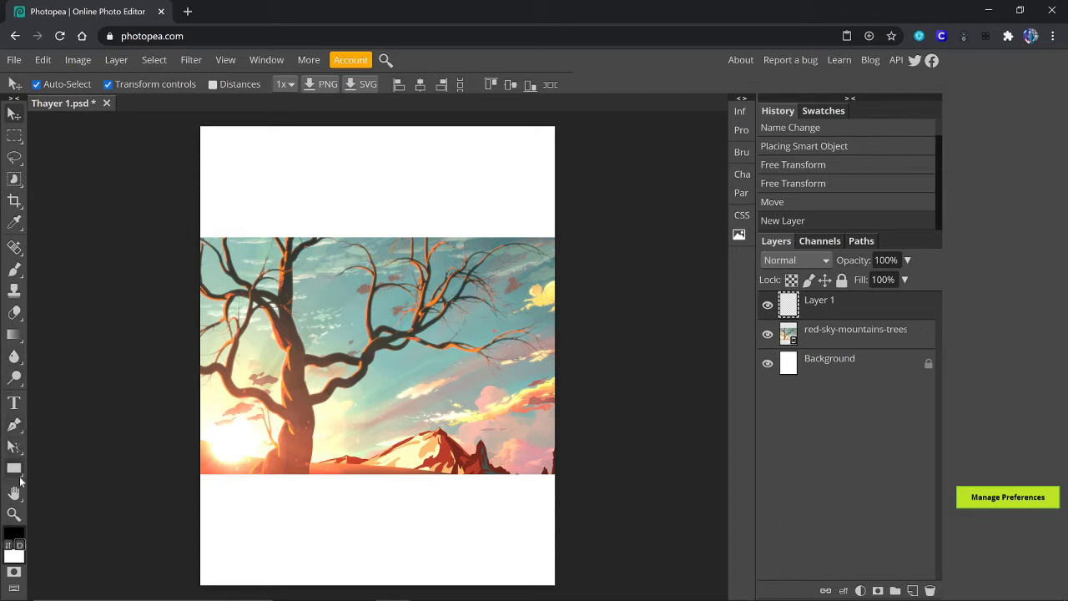
Step: Fill Layer 1 with solid black using the Paint Bucket
{"action": "right_click", "coordinate": [14, 335]}
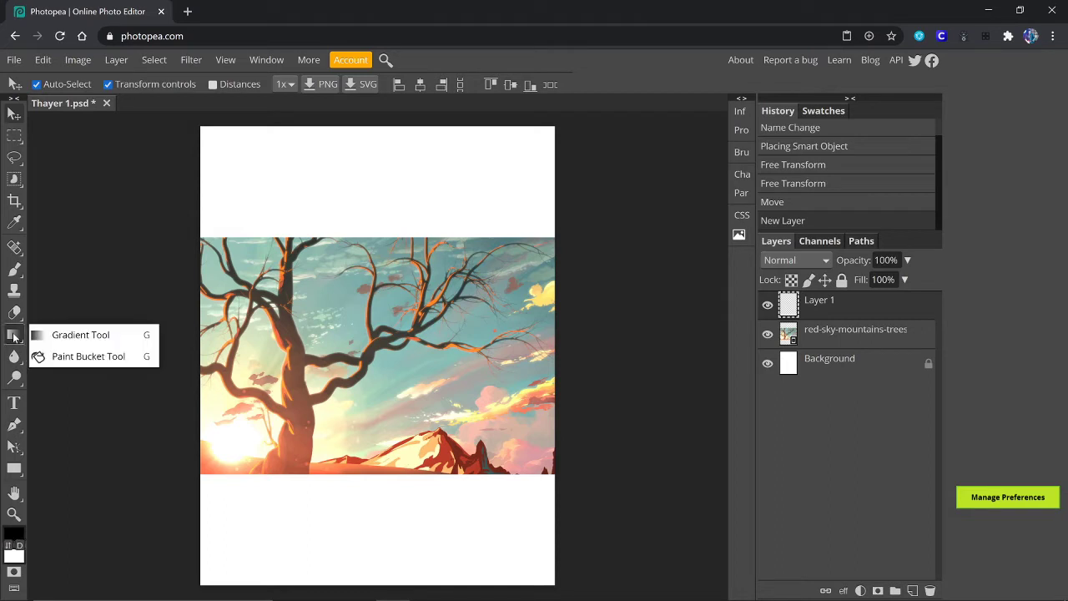
{"action": "left_click", "coordinate": [89, 356]}
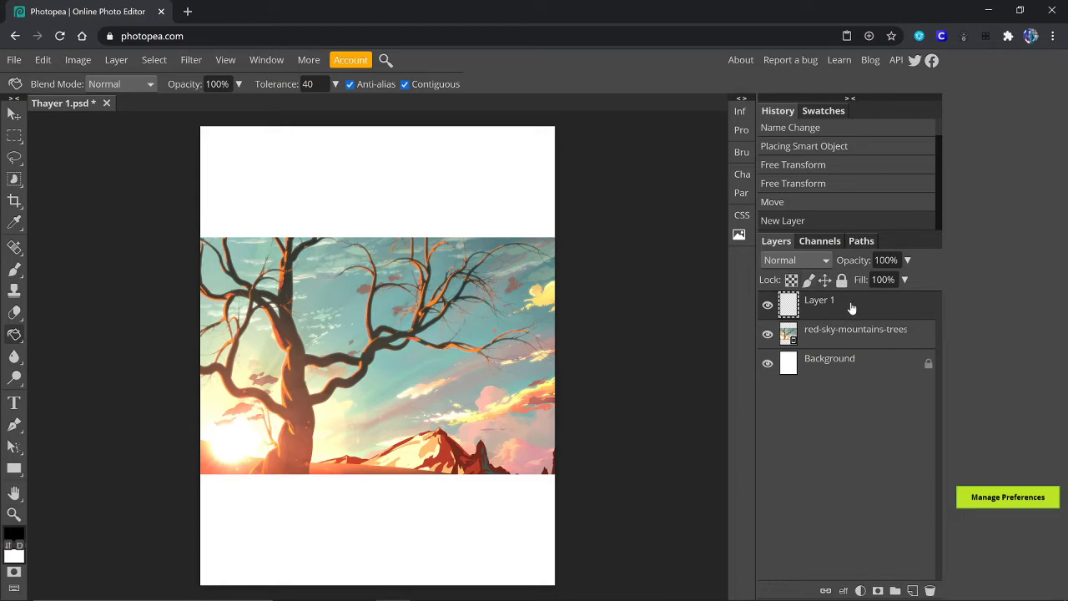
{"action": "left_click", "coordinate": [383, 178]}
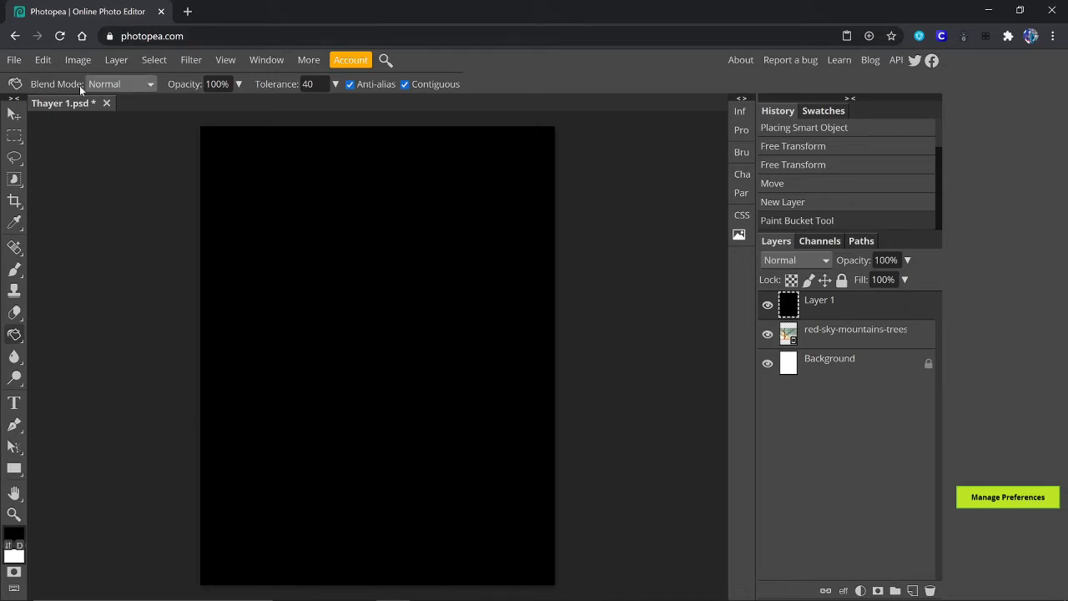
Step: Move Layer 1 below the painting layer and turn off Transform controls
{"action": "left_click", "coordinate": [14, 117]}
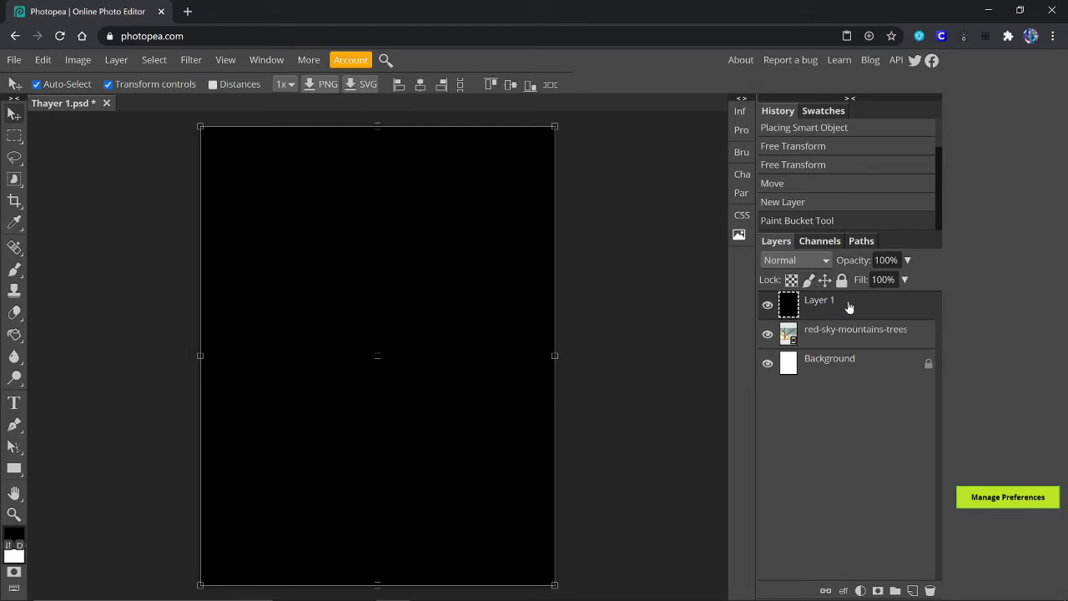
{"action": "left_click_drag", "start_coordinate": [848, 307], "coordinate": [835, 349]}
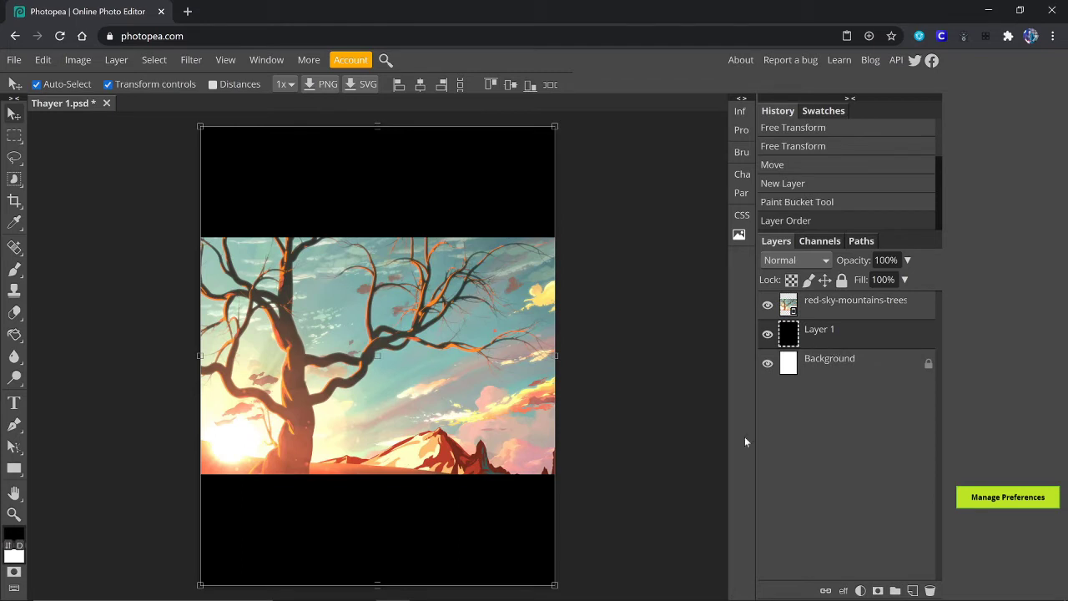
{"action": "left_click", "coordinate": [108, 85]}
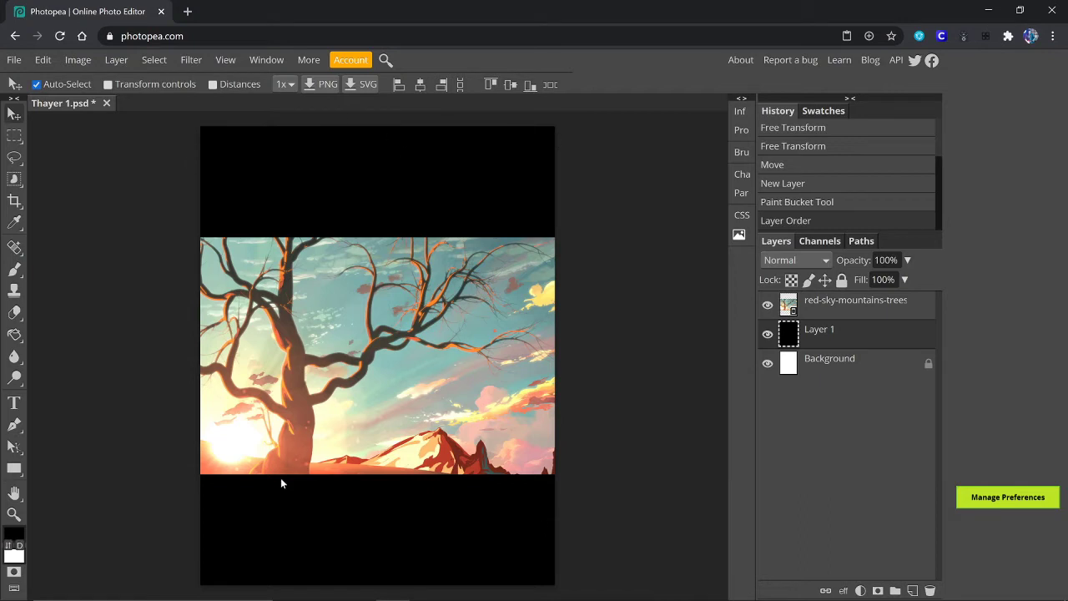
Step: Set the Type tool's text colour to white (ffffff)
{"action": "left_click", "coordinate": [15, 403]}
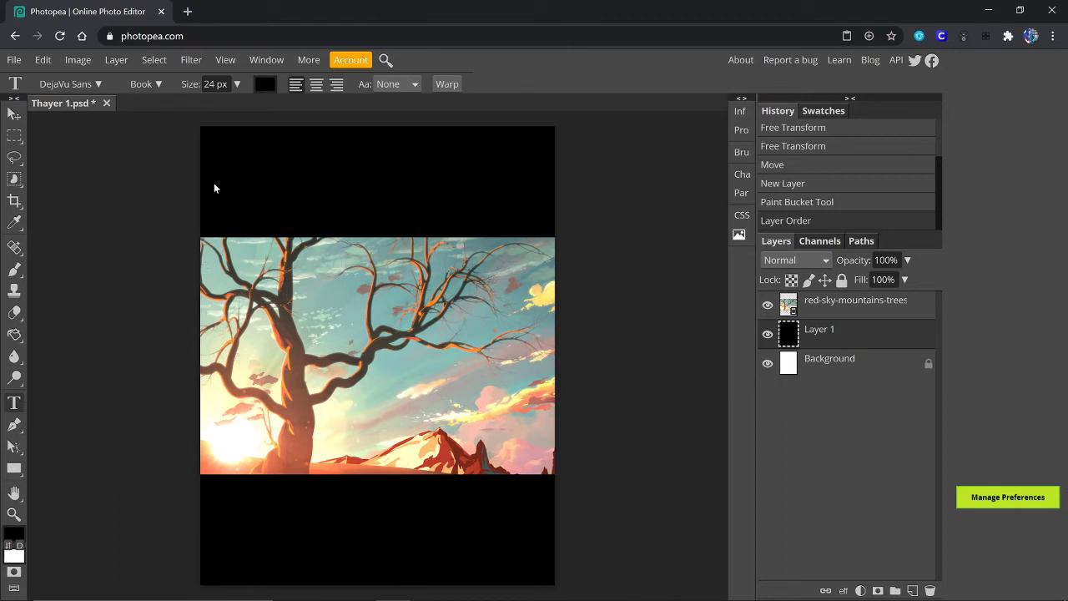
{"action": "left_click", "coordinate": [265, 87]}
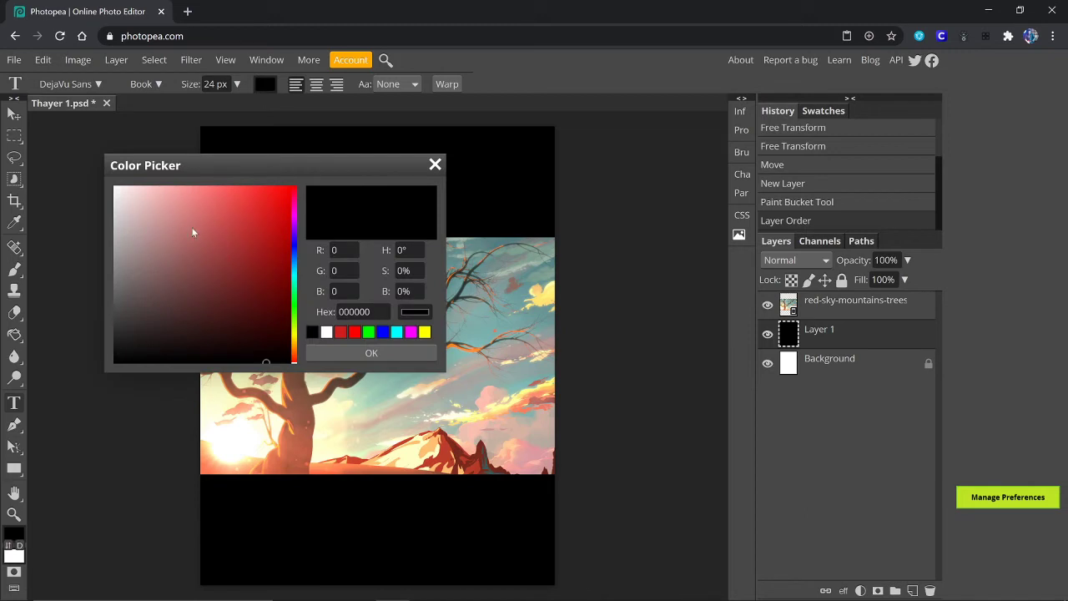
{"action": "mouse_move", "coordinate": [129, 199]}
{"action": "left_mouse_down"}
{"action": "mouse_move", "coordinate": [175, 234]}
{"action": "mouse_move", "coordinate": [200, 282]}
{"action": "mouse_move", "coordinate": [114, 186]}
{"action": "left_mouse_up"}
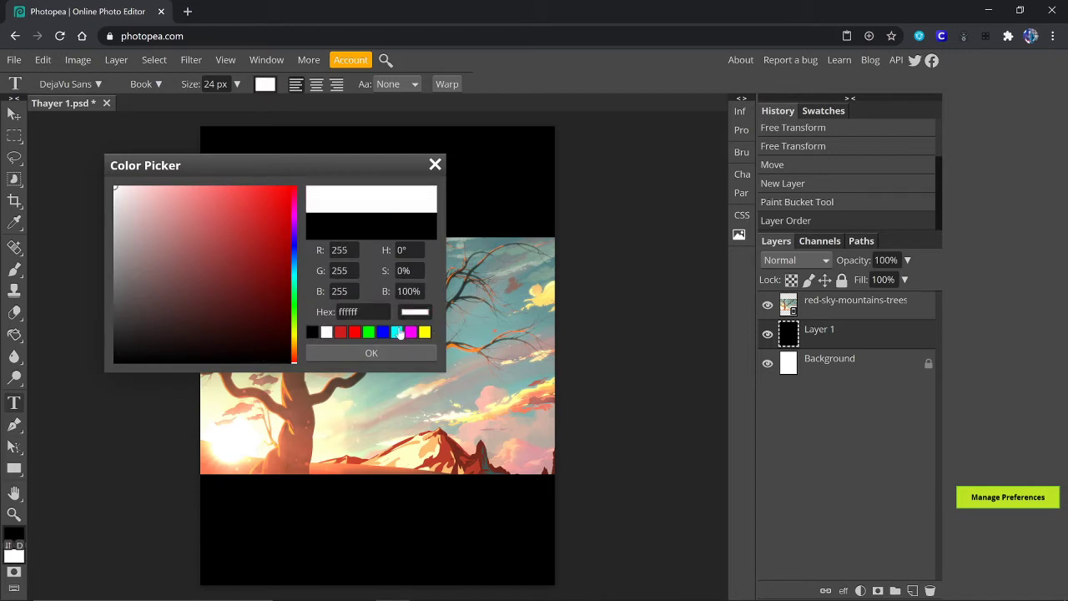
{"action": "left_click", "coordinate": [354, 349]}
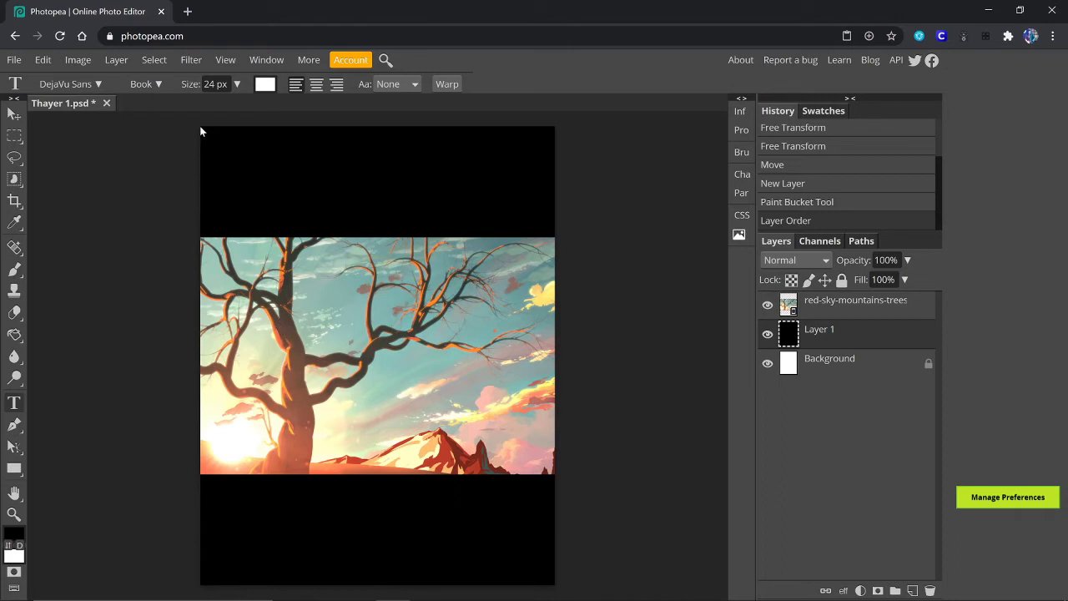
Step: Draw a text box across the top black band and type 'DIGITECH 1' at 150 px
{"action": "left_click_drag", "start_coordinate": [200, 125], "coordinate": [555, 228]}
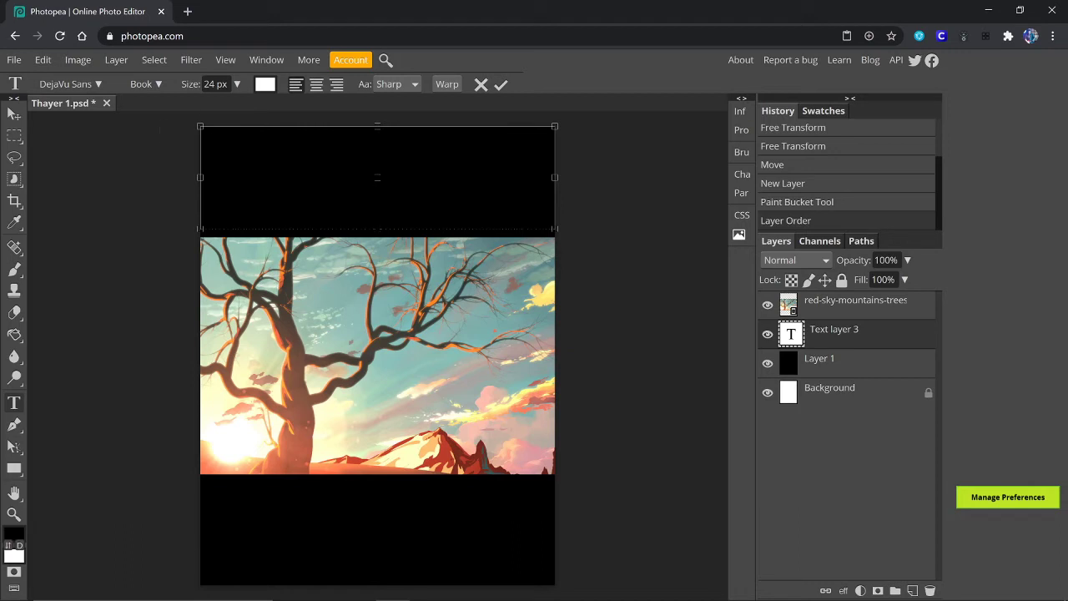
{"action": "left_click", "coordinate": [237, 86]}
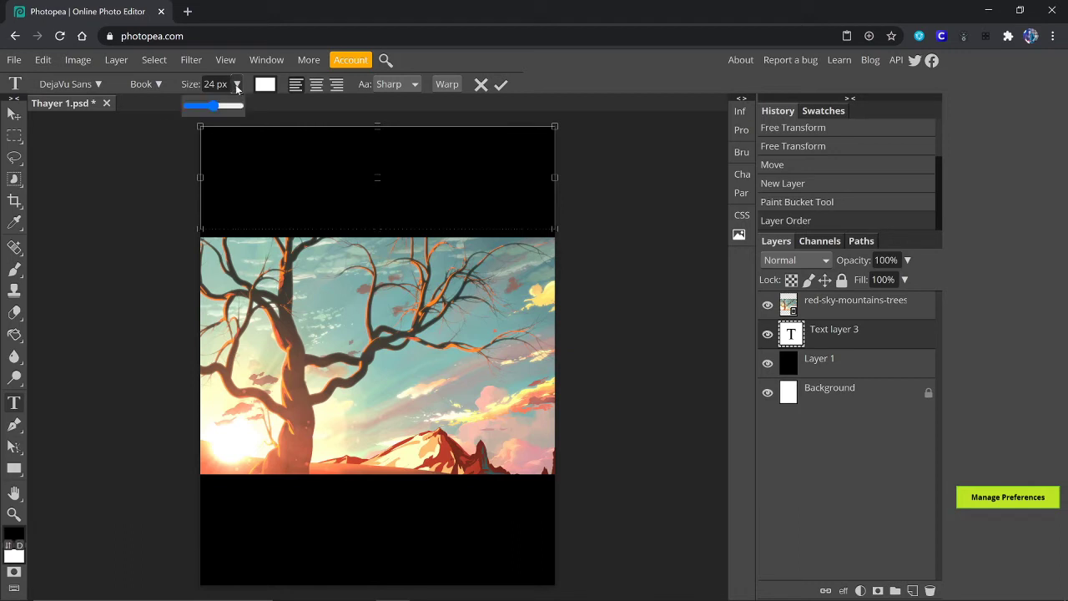
{"action": "left_click_drag", "start_coordinate": [213, 106], "coordinate": [239, 106]}
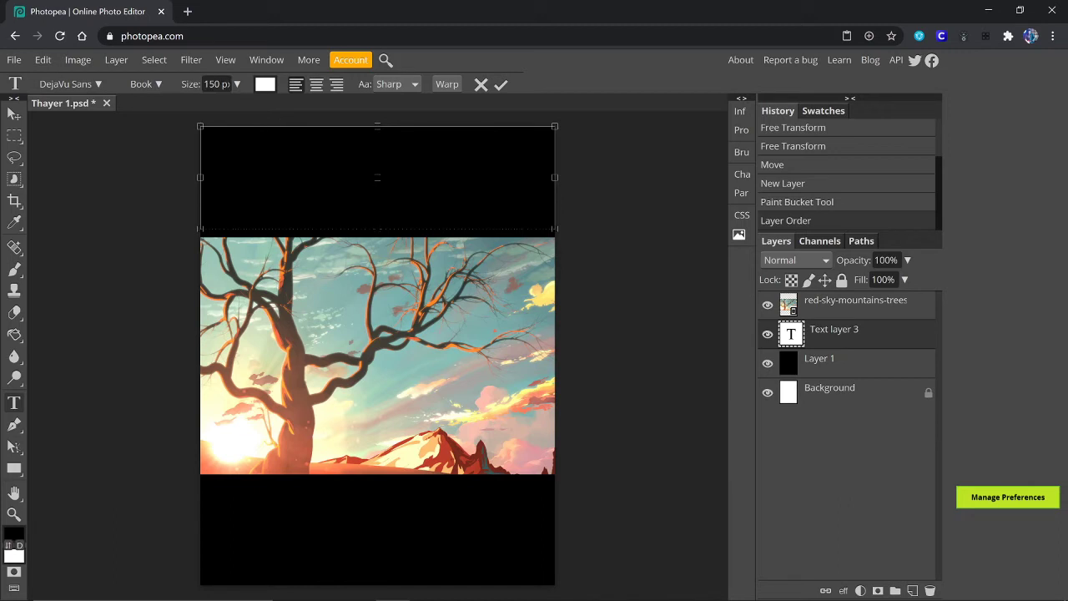
{"action": "type", "text": "DIGITEC"}
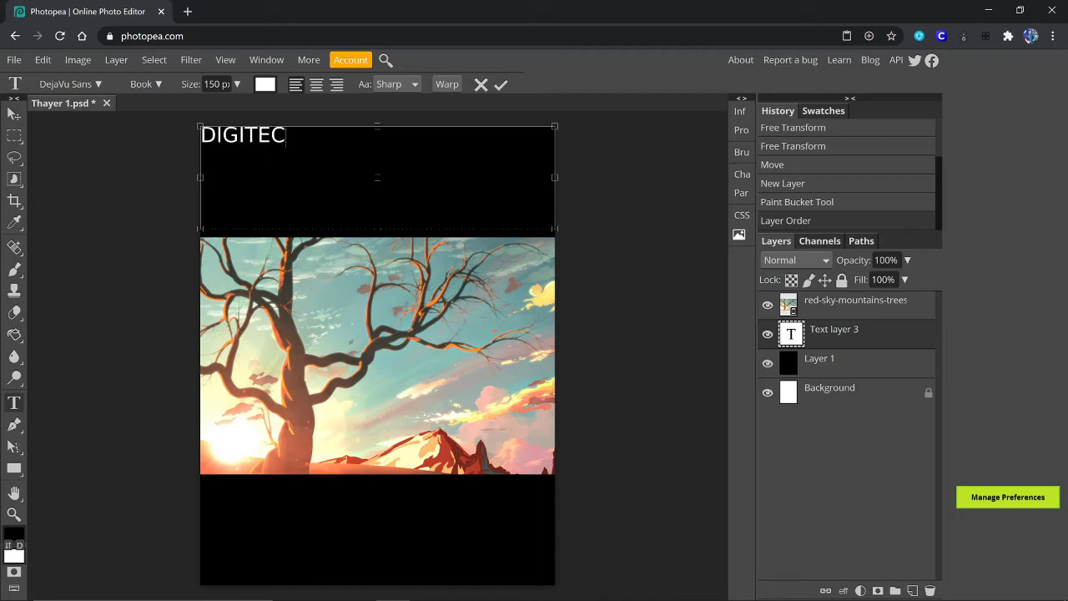
{"action": "type", "text": "H 1"}
Step: Enlarge the DIGITECH 1 text to 300 px
{"action": "left_click_drag", "start_coordinate": [320, 135], "coordinate": [196, 135]}
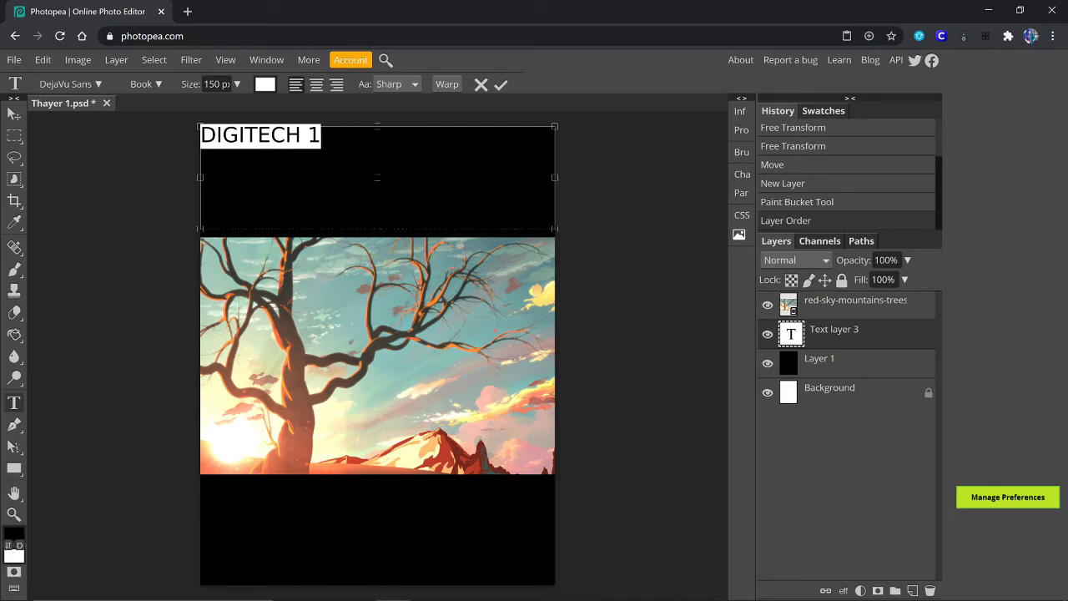
{"action": "left_click", "coordinate": [219, 84]}
{"action": "double_click", "coordinate": [216, 85]}
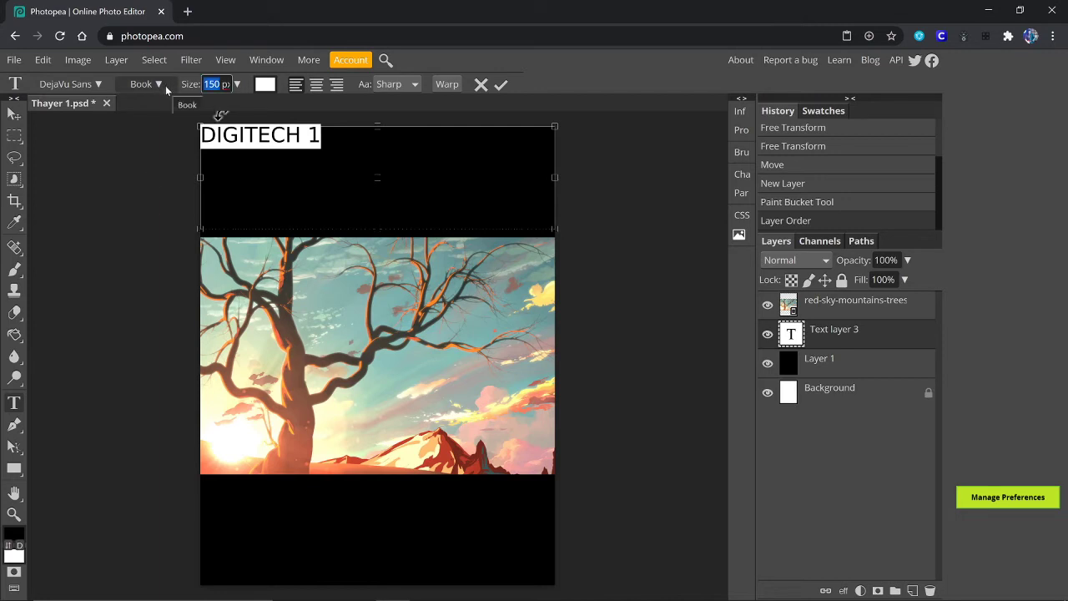
{"action": "type", "text": "300"}
{"action": "key", "text": "Return"}
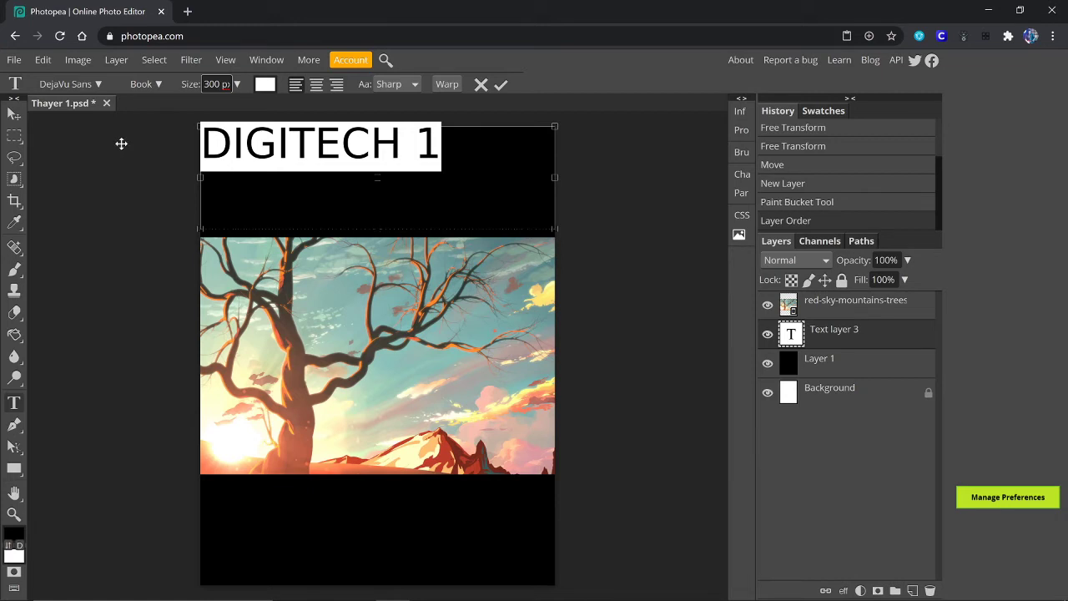
{"action": "left_click", "coordinate": [98, 85]}
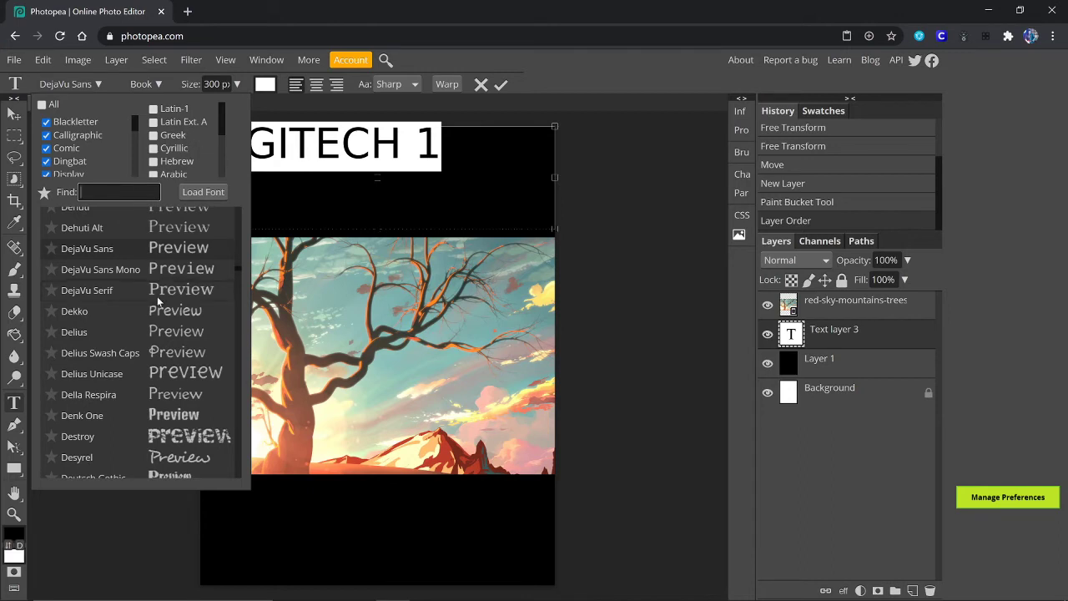
Step: Apply the Destroy font to the DIGITECH 1 title and delete its leading space
{"action": "scroll", "coordinate": [153, 311], "scroll_direction": "down", "scroll_amount": 3}
{"action": "scroll", "coordinate": [152, 311], "scroll_direction": "down", "scroll_amount": 1}
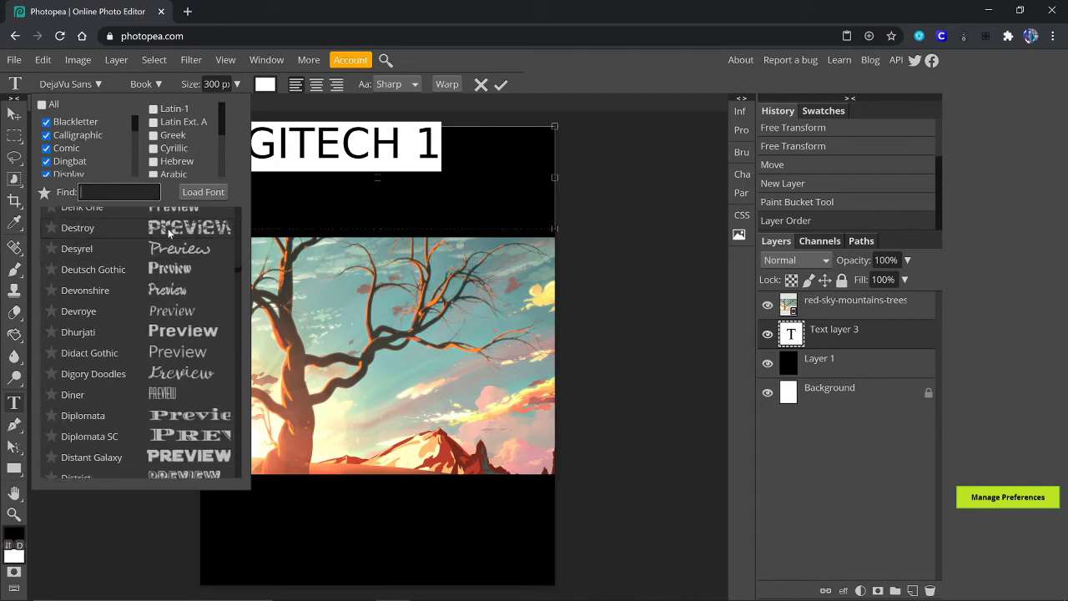
{"action": "left_click", "coordinate": [167, 227]}
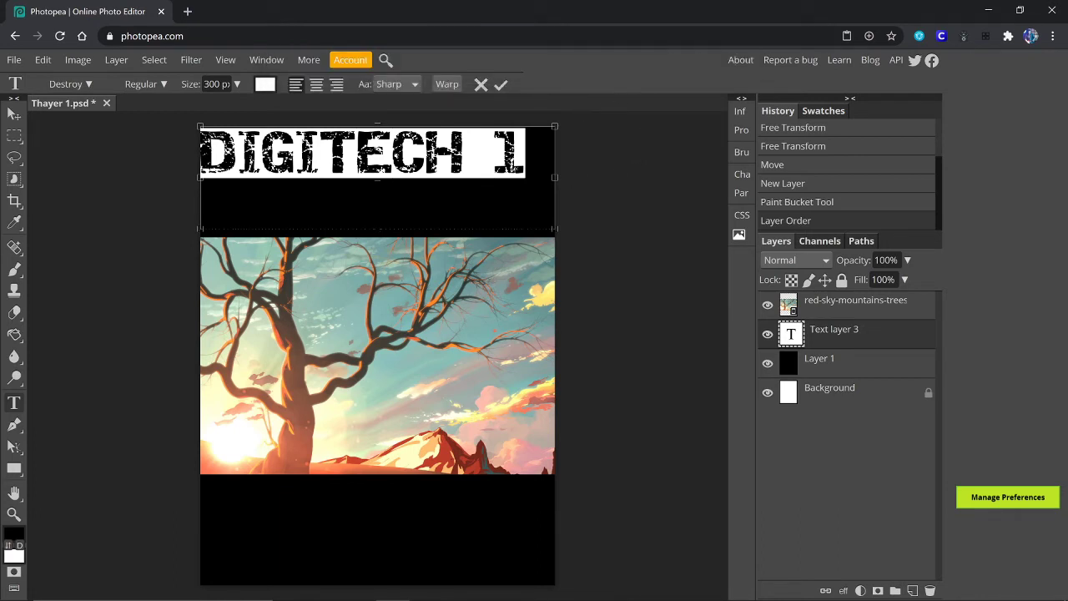
{"action": "left_click", "coordinate": [523, 153]}
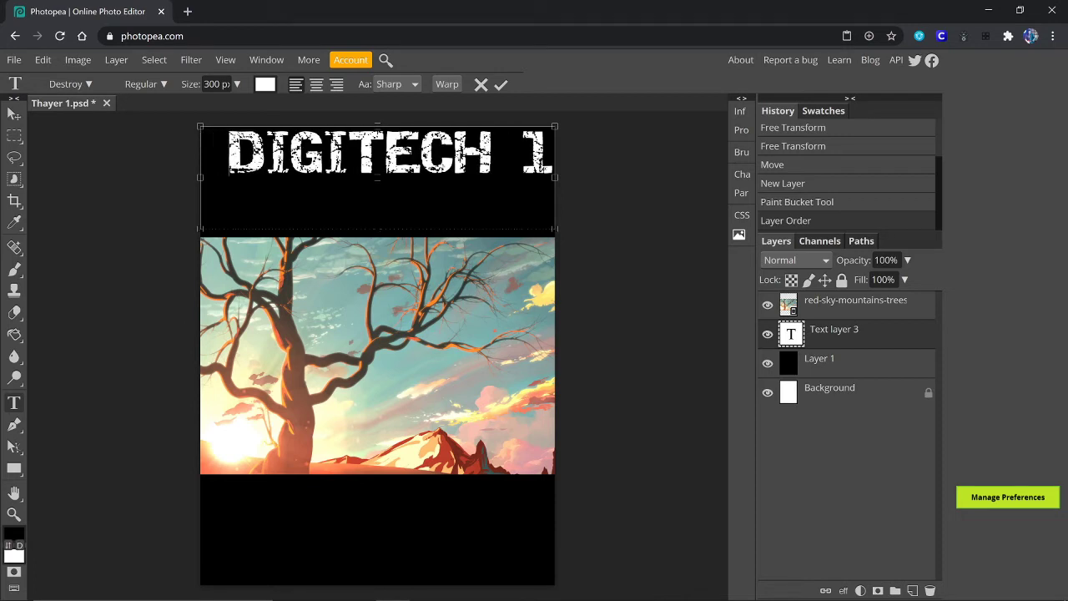
{"action": "key", "text": "BackSpace"}
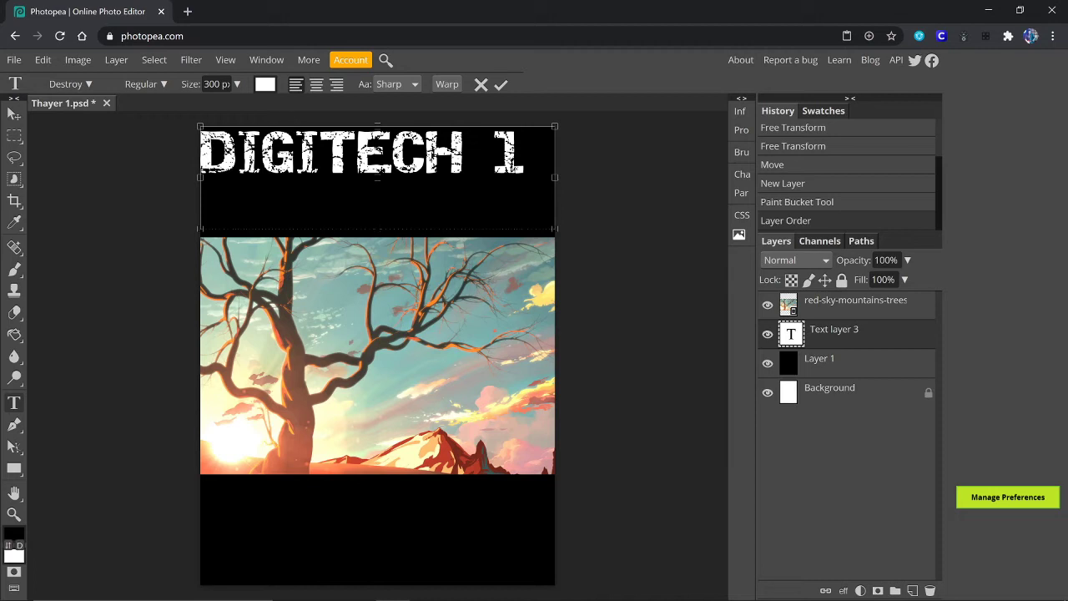
Step: Centre-align the title and shorten its text box to fit the lettering
{"action": "double_click", "coordinate": [263, 155]}
{"action": "left_click", "coordinate": [262, 155]}
{"action": "left_click", "coordinate": [316, 86]}
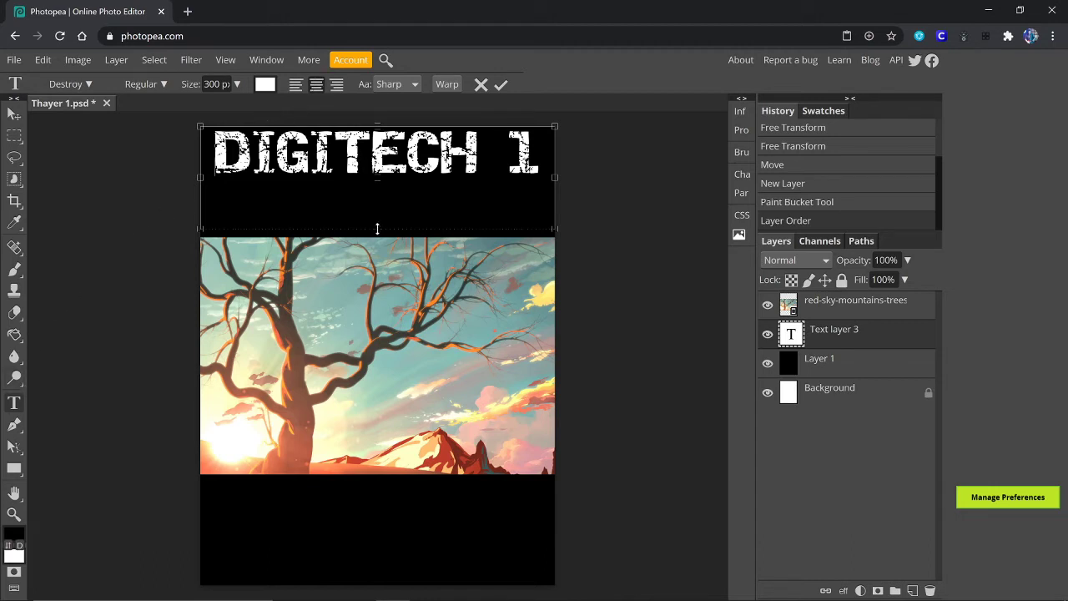
{"action": "left_click_drag", "start_coordinate": [377, 229], "coordinate": [379, 180]}
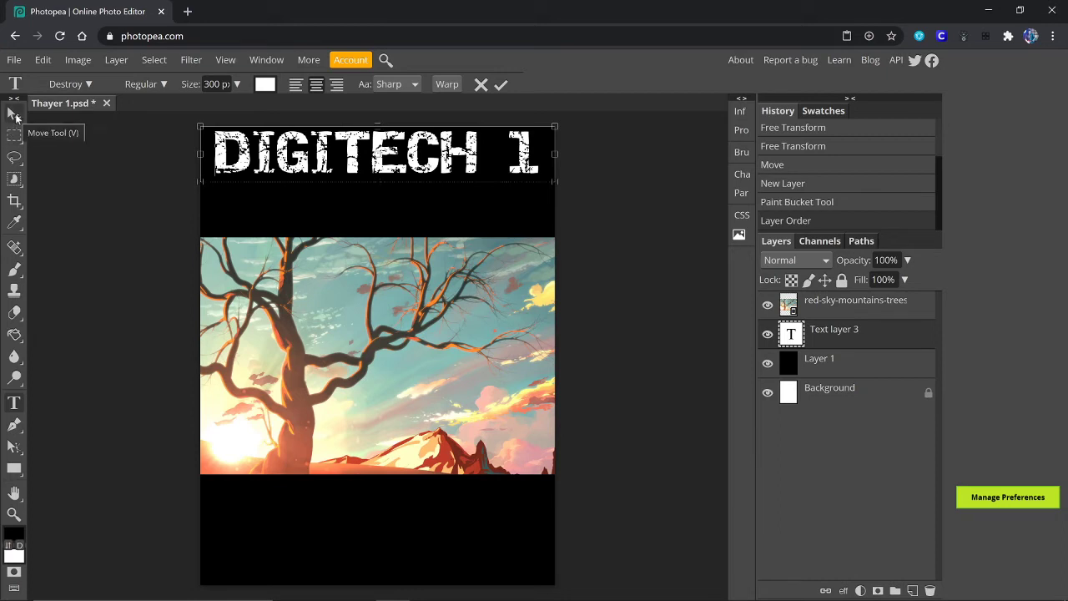
Step: Commit the title, then nudge it down five steps into the middle of the top black band
{"action": "left_click", "coordinate": [14, 117]}
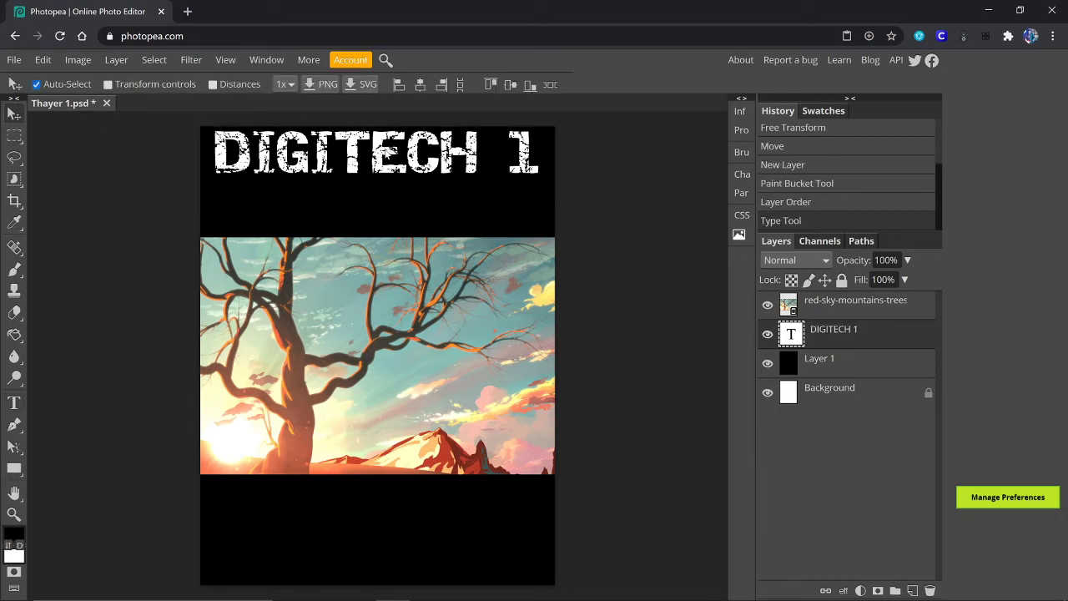
{"action": "key", "text": "Down"}
{"action": "key", "text": "Down"}
{"action": "key", "text": "Down"}
{"action": "key", "text": "Down"}
{"action": "key", "text": "Down"}
{"action": "key", "text": "Down"}
{"action": "key", "text": "Down"}
{"action": "key", "text": "Down"}
{"action": "key", "text": "Down"}
{"action": "key", "text": "Down"}
{"action": "key", "text": "Down"}
{"action": "key", "text": "Down"}
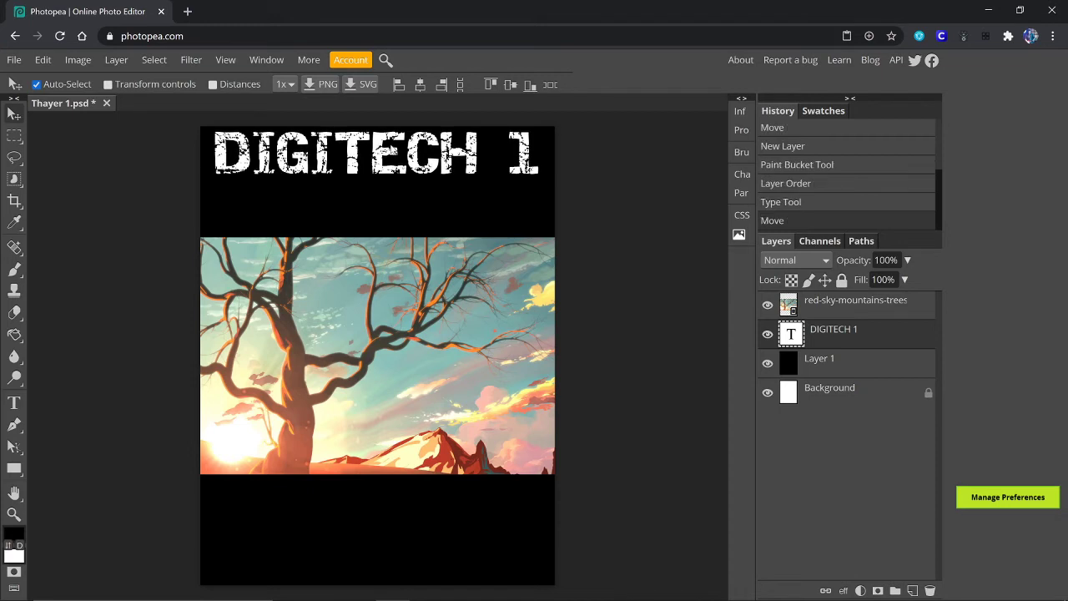
{"action": "key", "text": "Down"}
{"action": "key", "text": "Down"}
{"action": "key", "text": "Down"}
{"action": "key", "text": "Down"}
{"action": "key", "text": "Down"}
{"action": "key", "text": "Down"}
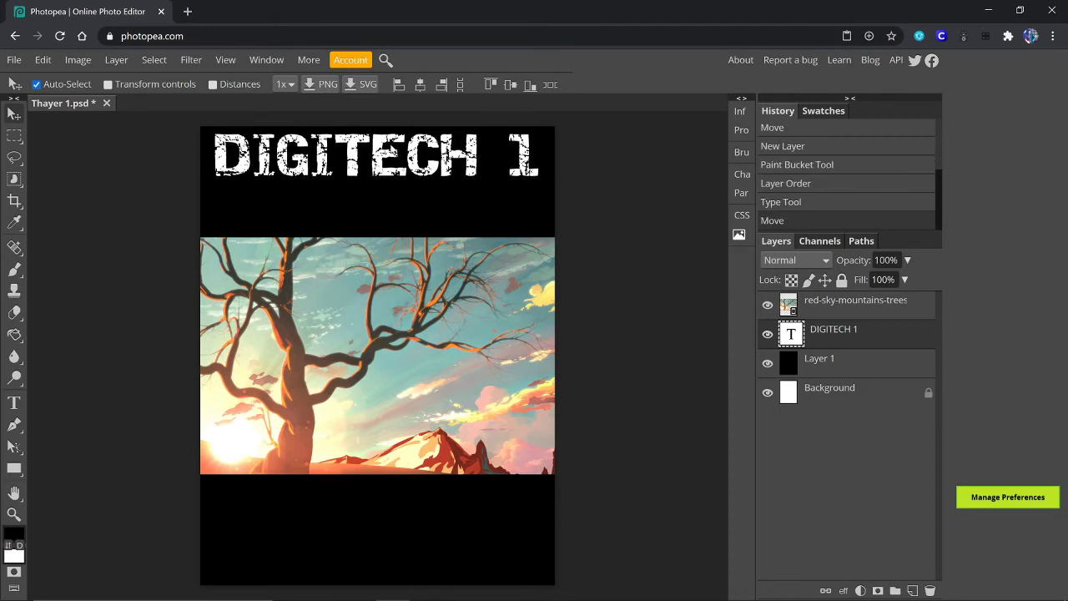
{"action": "key", "text": "Down"}
{"action": "key", "text": "Down"}
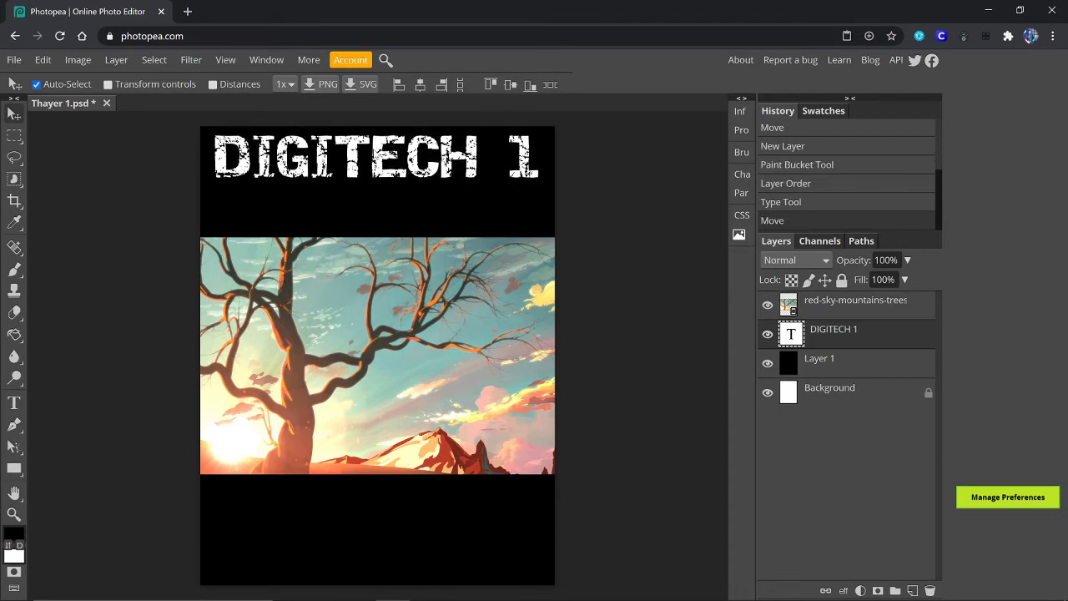
{"action": "key", "text": "Down"}
{"action": "key", "text": "Down"}
{"action": "key", "text": "Down"}
{"action": "key", "text": "Down"}
{"action": "key", "text": "Down"}
{"action": "key", "text": "Down"}
{"action": "key", "text": "Down"}
{"action": "key", "text": "Down"}
{"action": "key", "text": "Down"}
{"action": "key", "text": "Down"}
{"action": "key", "text": "Down"}
{"action": "key", "text": "Down"}
{"action": "key", "text": "Down"}
{"action": "key", "text": "Down"}
{"action": "key", "text": "Down"}
{"action": "key", "text": "Down"}
{"action": "key", "text": "Down"}
{"action": "key", "text": "Down"}
{"action": "key", "text": "Down"}
{"action": "key", "text": "Down"}
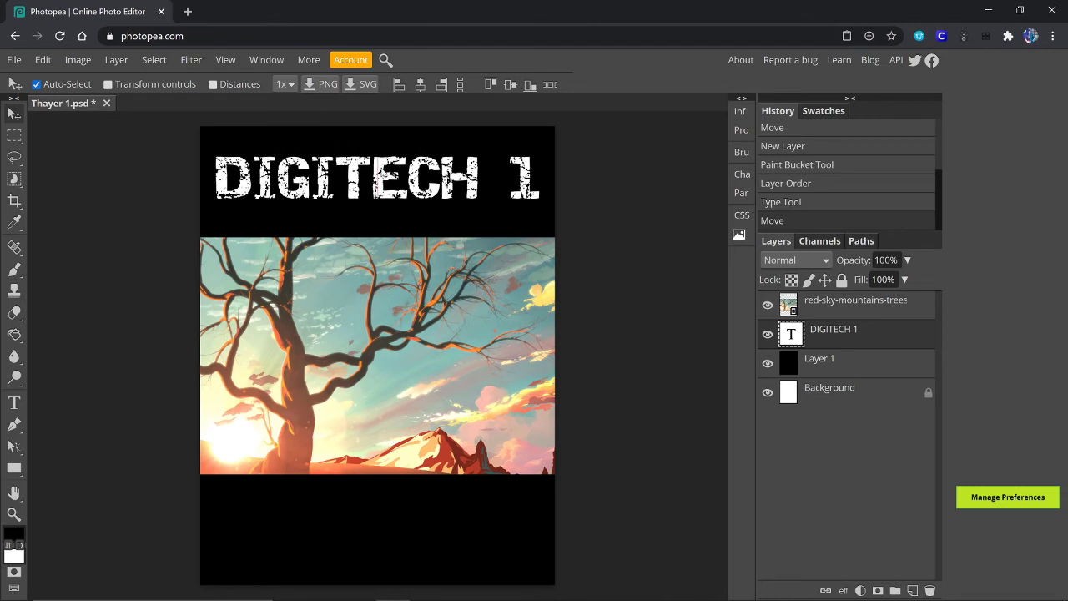
{"action": "key", "text": "Down"}
{"action": "key", "text": "Down"}
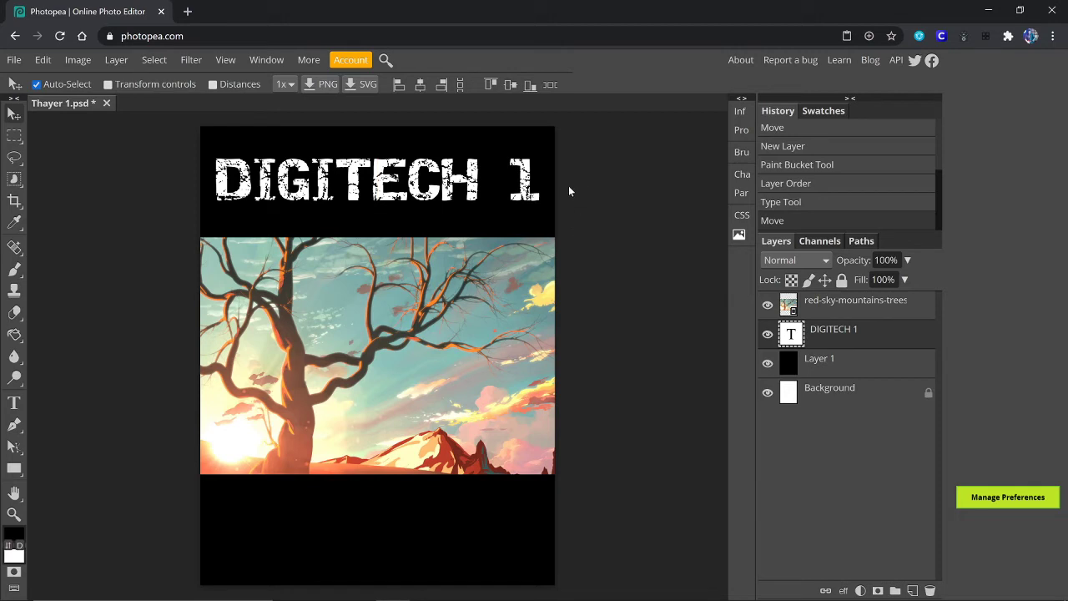
{"action": "left_click", "coordinate": [18, 406]}
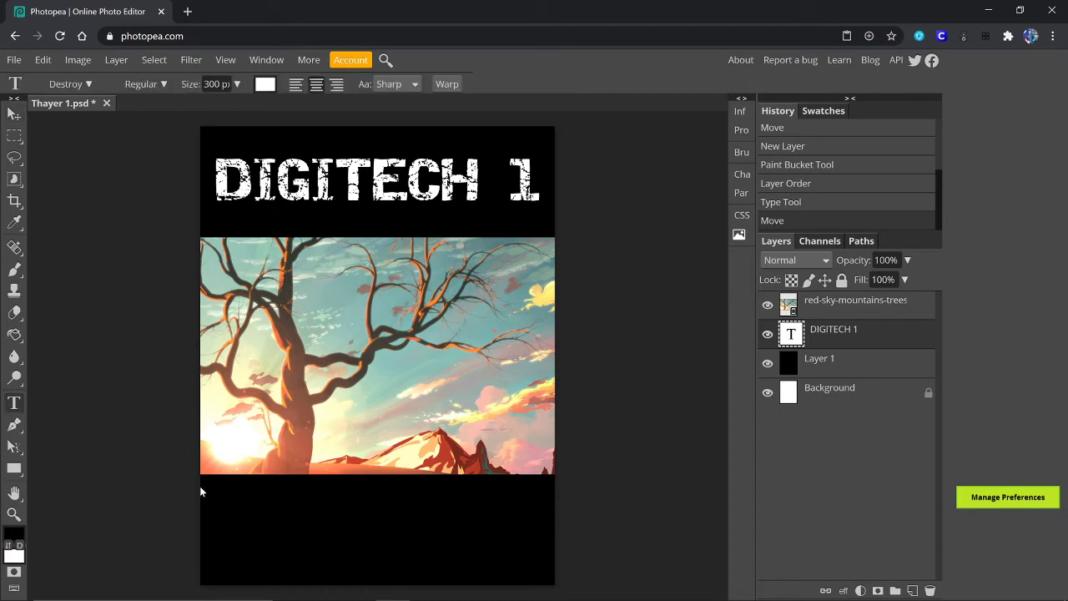
{"action": "left_click_drag", "start_coordinate": [200, 485], "coordinate": [551, 568]}
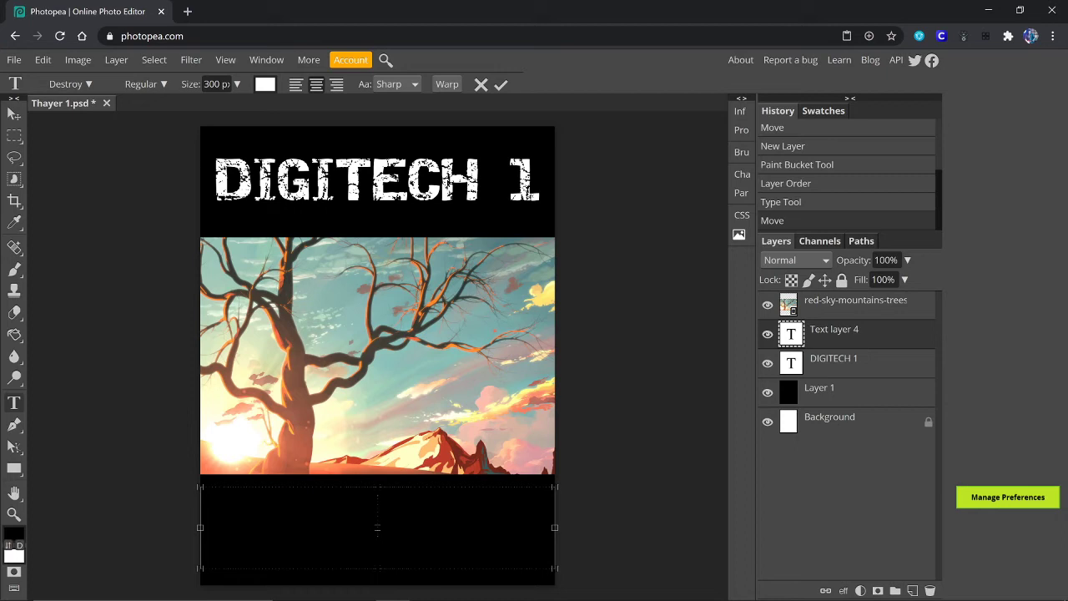
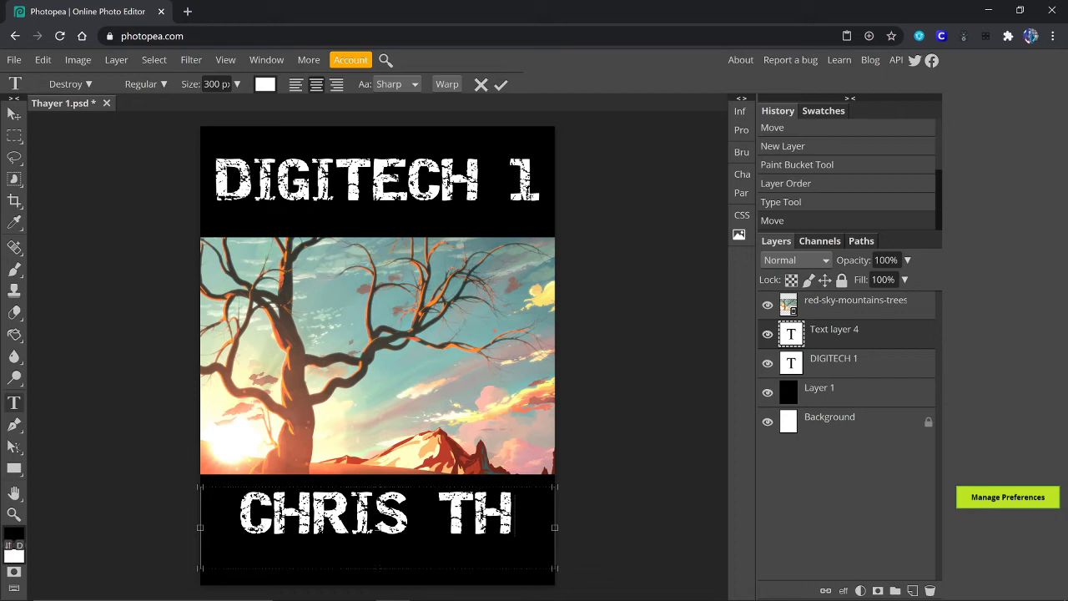
Step: Resize the name to 200 px, finish it with 'AYER', and shorten its text box
{"action": "left_click_drag", "start_coordinate": [515, 513], "coordinate": [201, 521]}
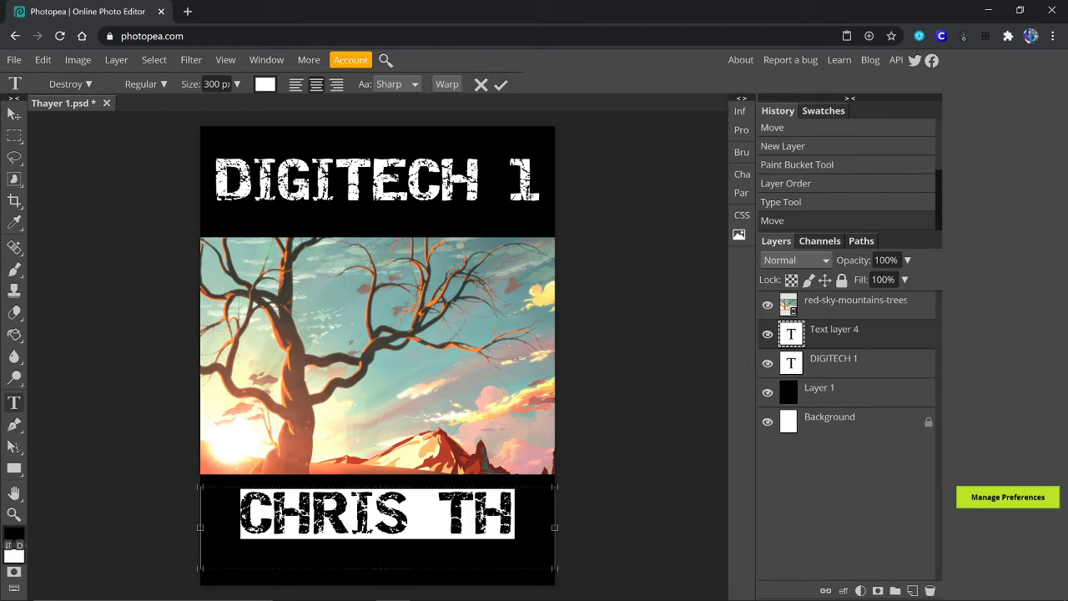
{"action": "left_click_drag", "start_coordinate": [203, 84], "coordinate": [210, 85]}
{"action": "type", "text": "2"}
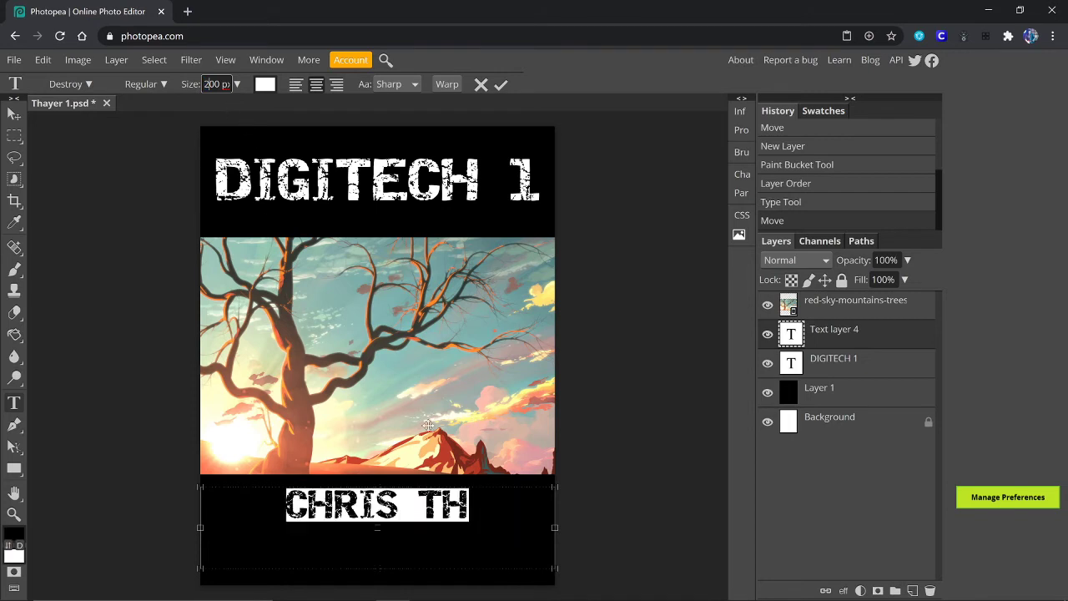
{"action": "key", "text": "Return"}
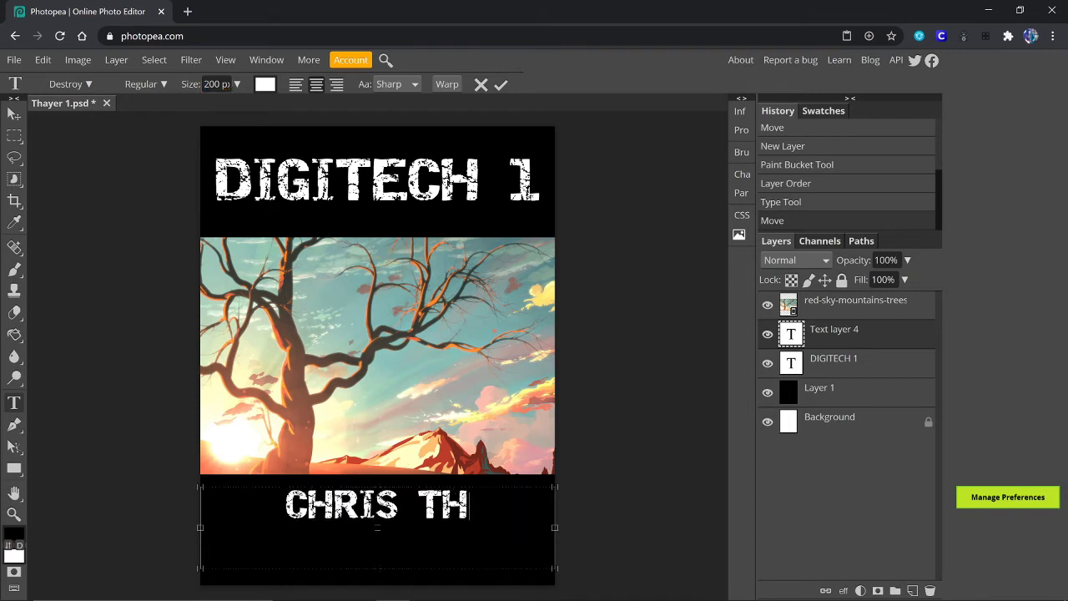
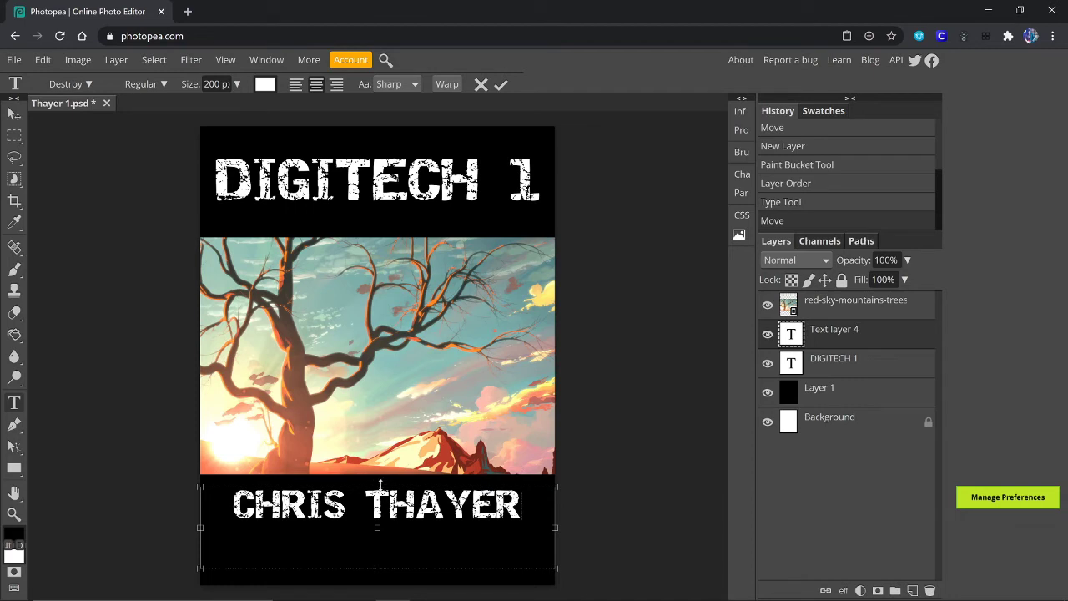
{"action": "left_click_drag", "start_coordinate": [377, 568], "coordinate": [377, 527]}
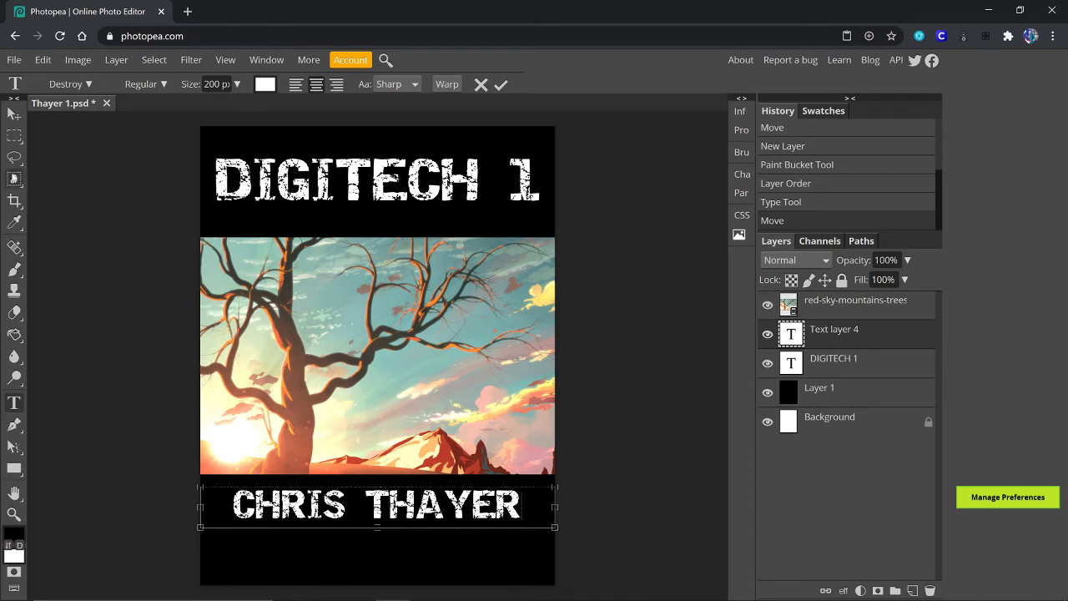
{"action": "left_click", "coordinate": [14, 115]}
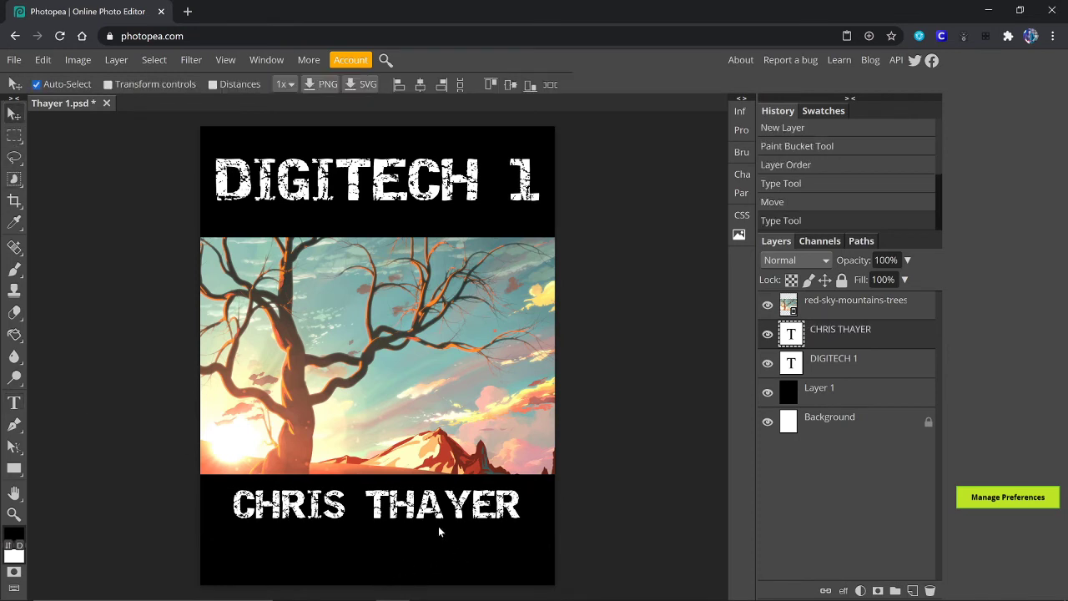
{"action": "left_click_drag", "start_coordinate": [419, 513], "coordinate": [419, 534]}
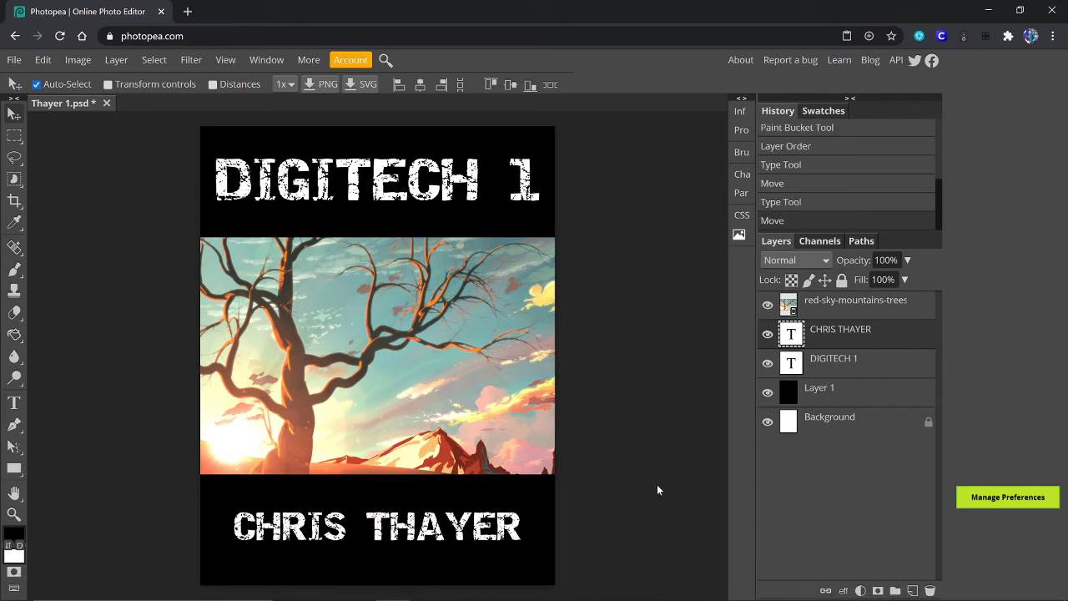
{"action": "left_click", "coordinate": [13, 403]}
{"action": "left_click", "coordinate": [378, 526]}
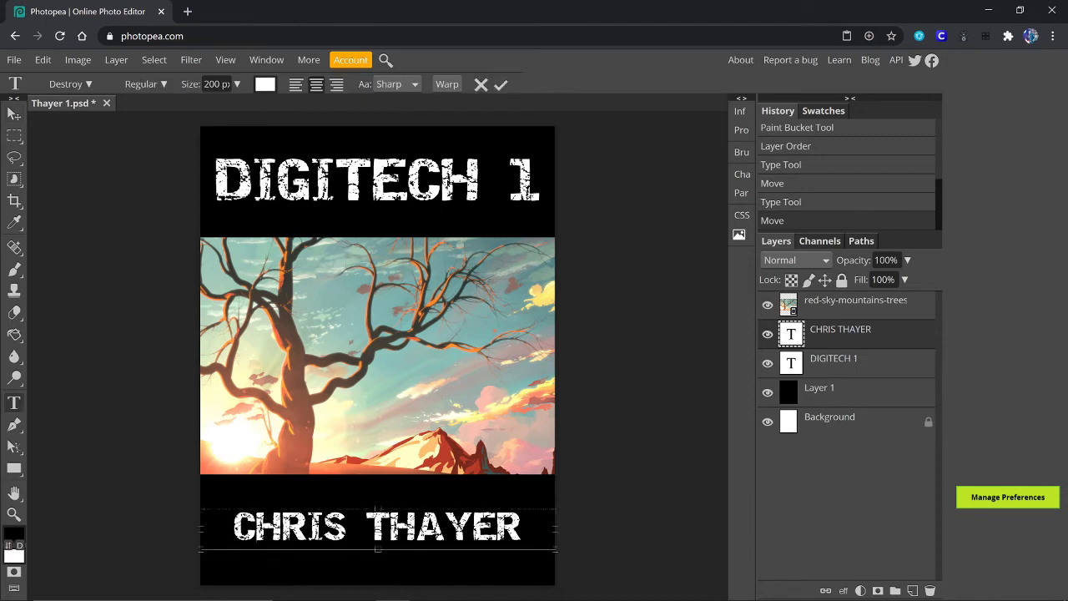
{"action": "left_click_drag", "start_coordinate": [523, 527], "coordinate": [234, 527]}
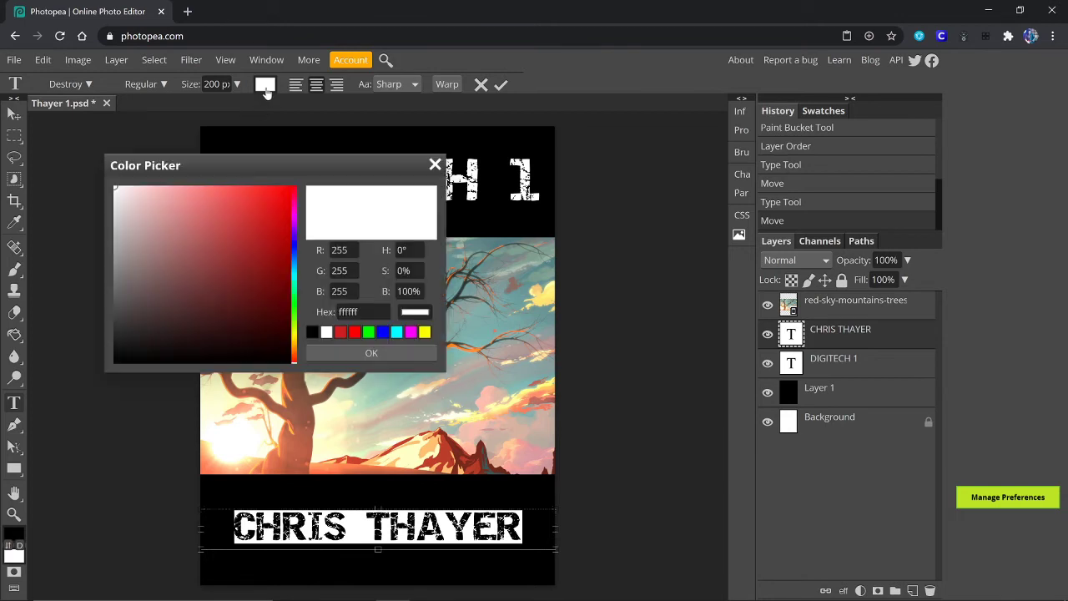
{"action": "left_click", "coordinate": [265, 85]}
{"action": "left_click", "coordinate": [425, 332]}
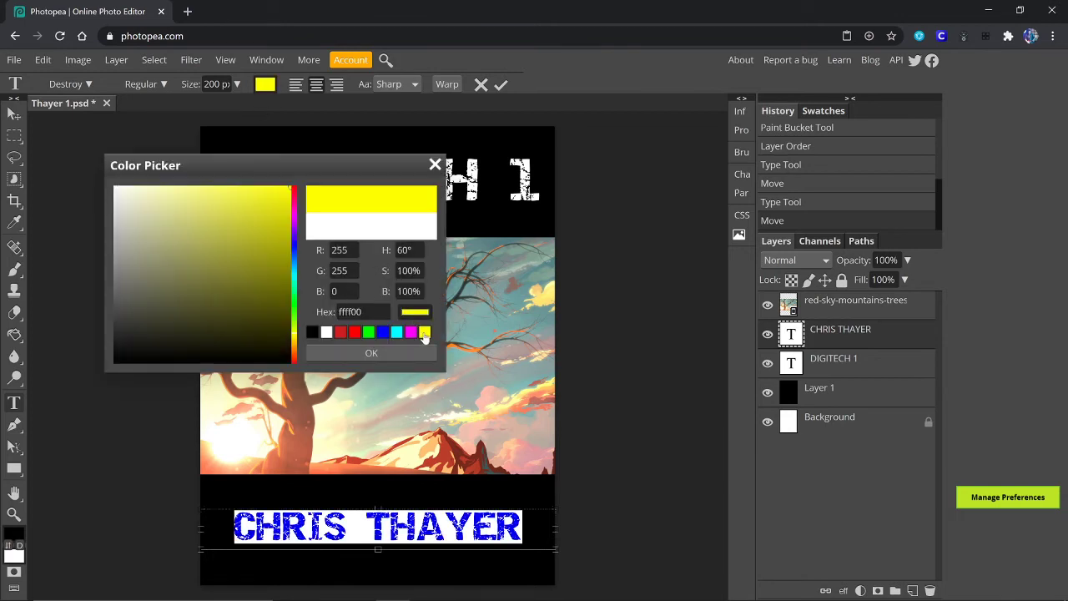
{"action": "left_click", "coordinate": [371, 353]}
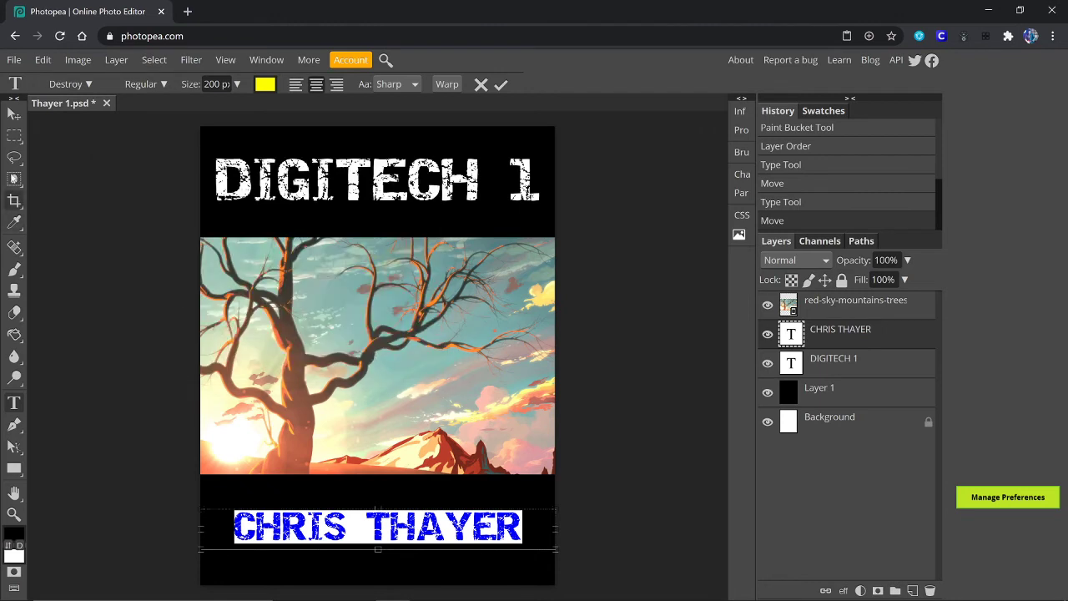
{"action": "left_click", "coordinate": [15, 117]}
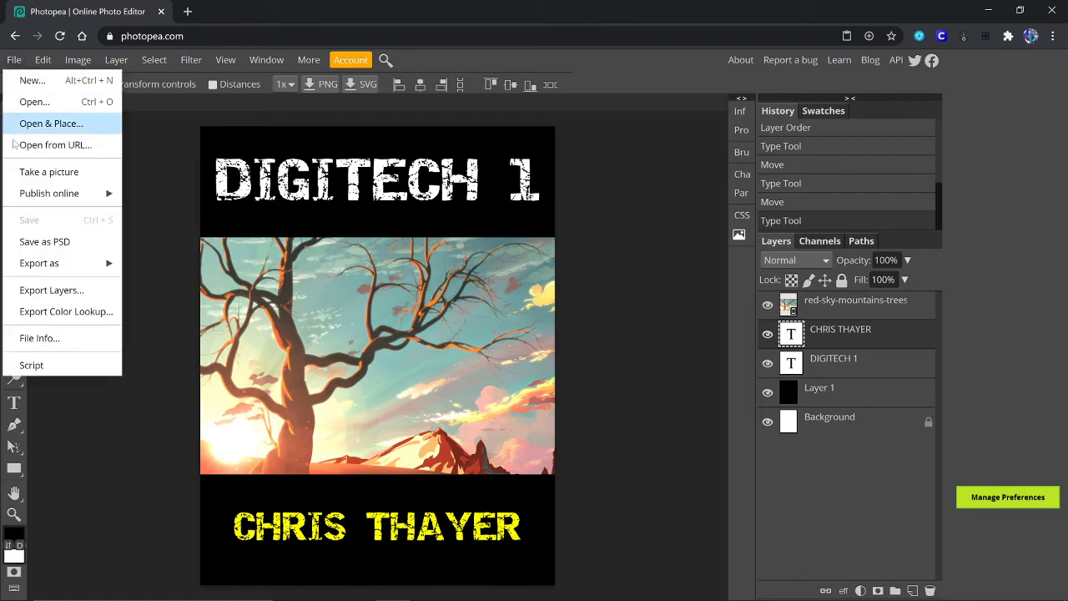
Step: Save the poster as Thayer 1.psd using File > Save as PSD
{"action": "left_click", "coordinate": [45, 241]}
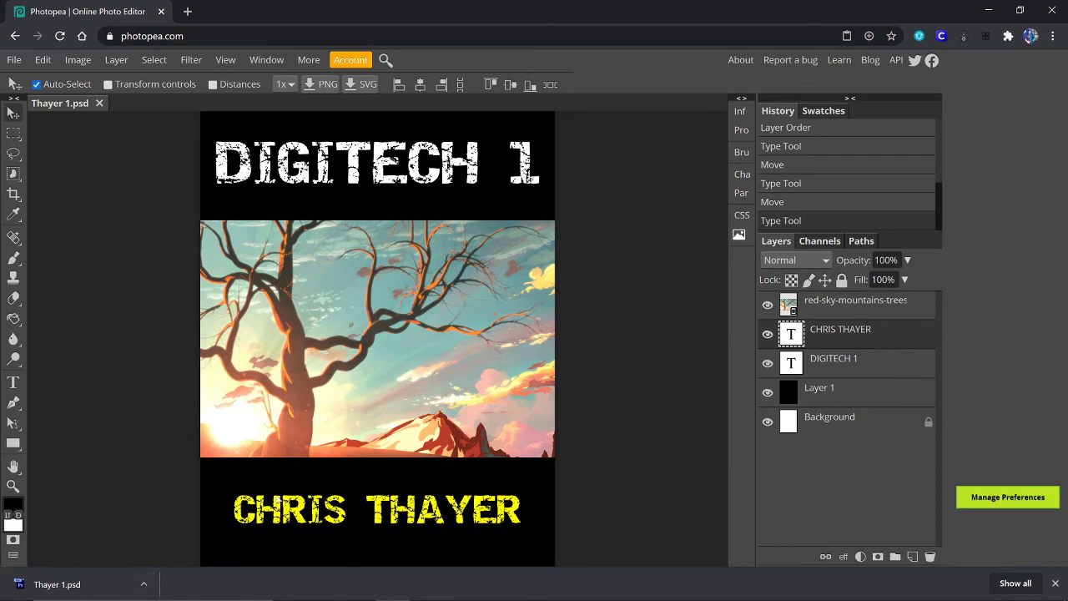
{"action": "left_click", "coordinate": [145, 585]}
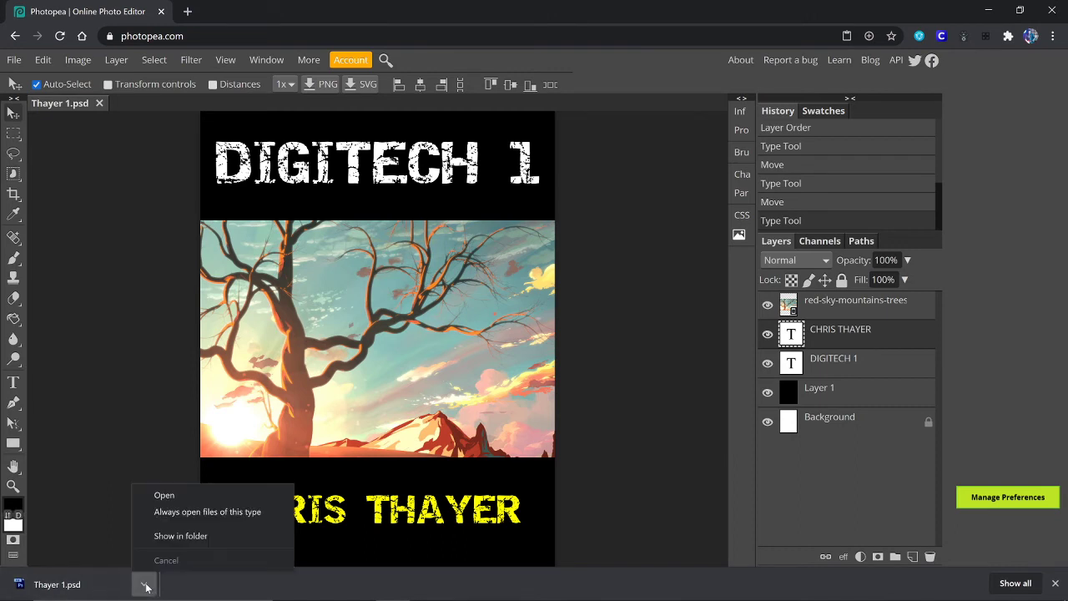
{"action": "left_click", "coordinate": [184, 538]}
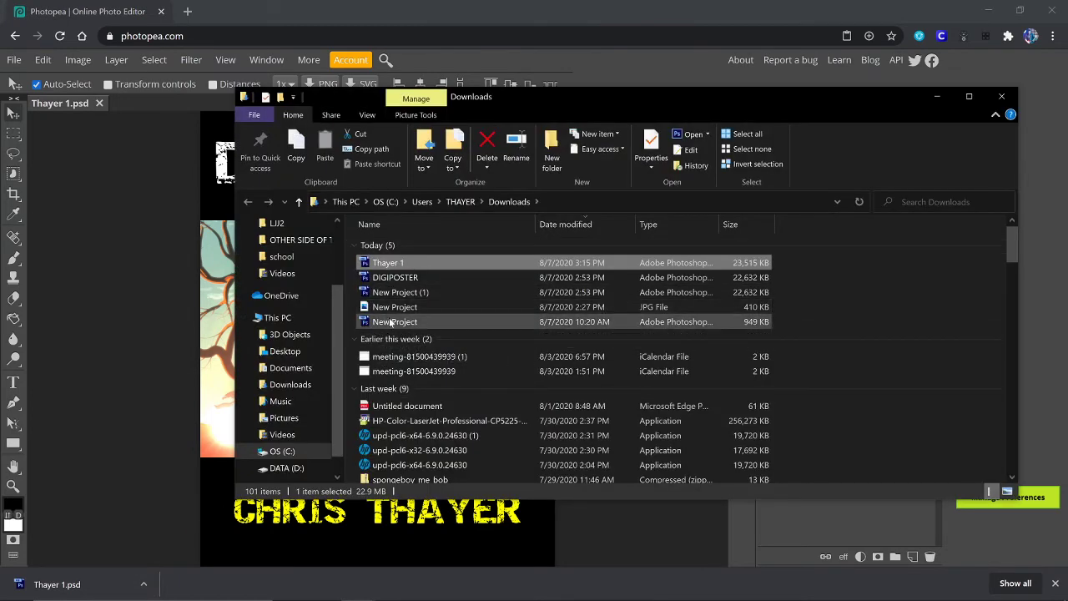
{"action": "left_click", "coordinate": [593, 14]}
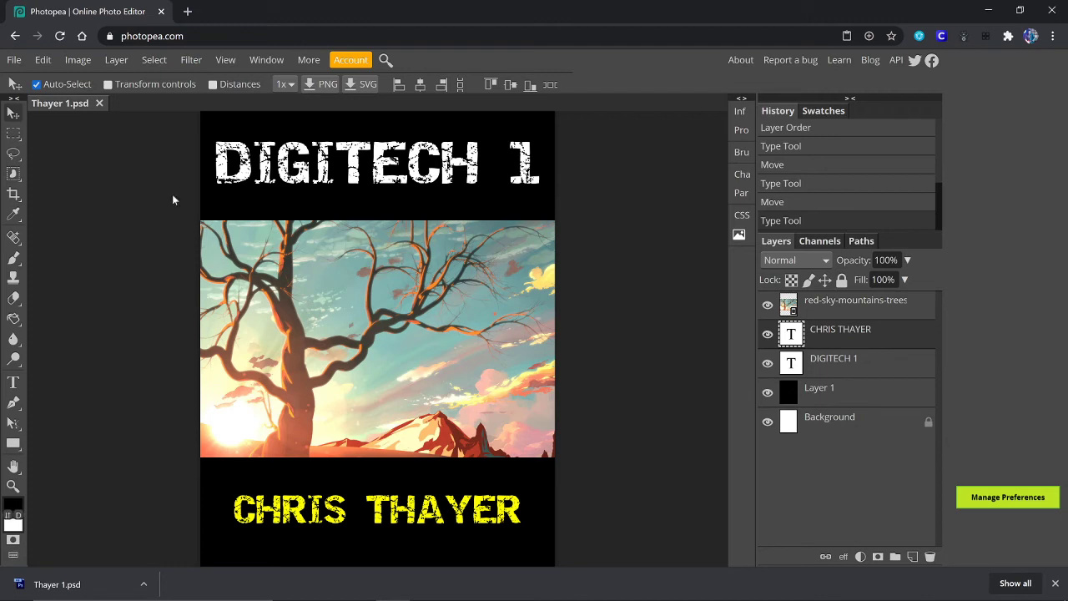
Step: Export Thayer 1.jpg at 2550×3300 and 70% quality, keeping JPG as the format
{"action": "left_click", "coordinate": [13, 61]}
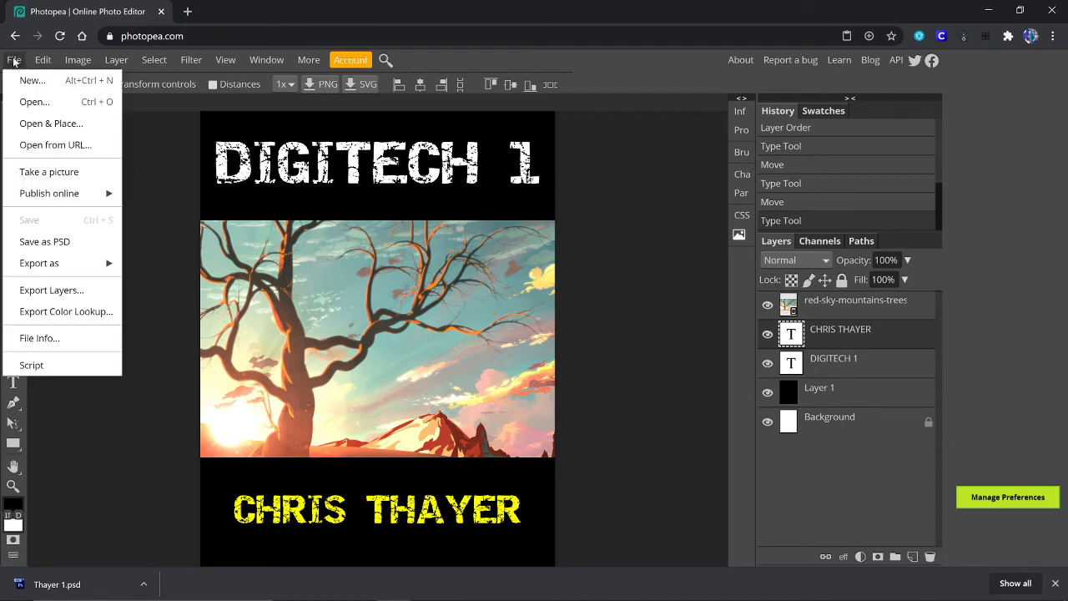
{"action": "mouse_move", "coordinate": [56, 265]}
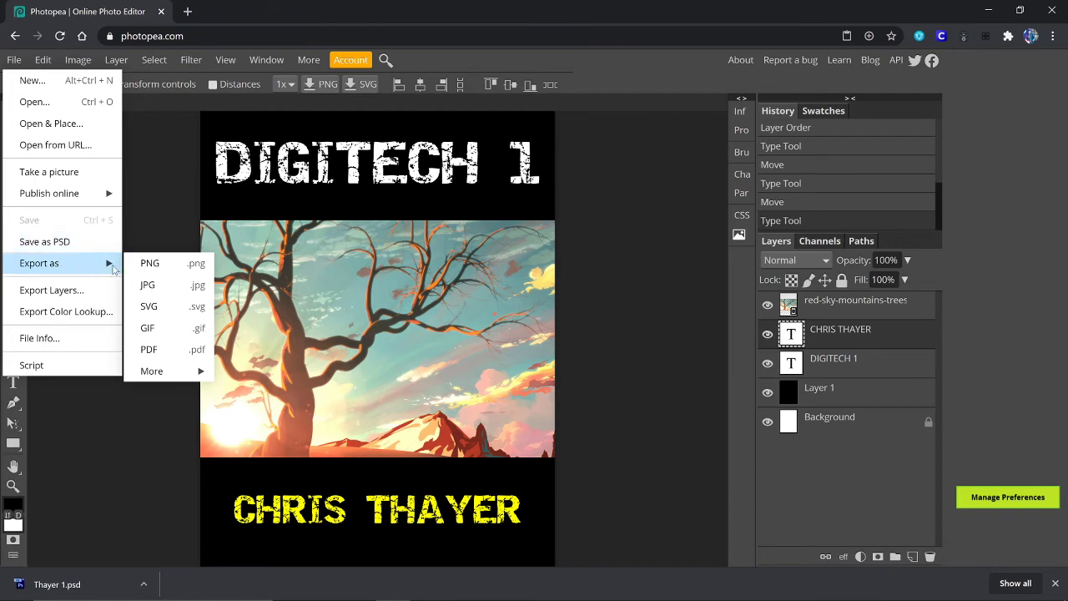
{"action": "mouse_move", "coordinate": [180, 371]}
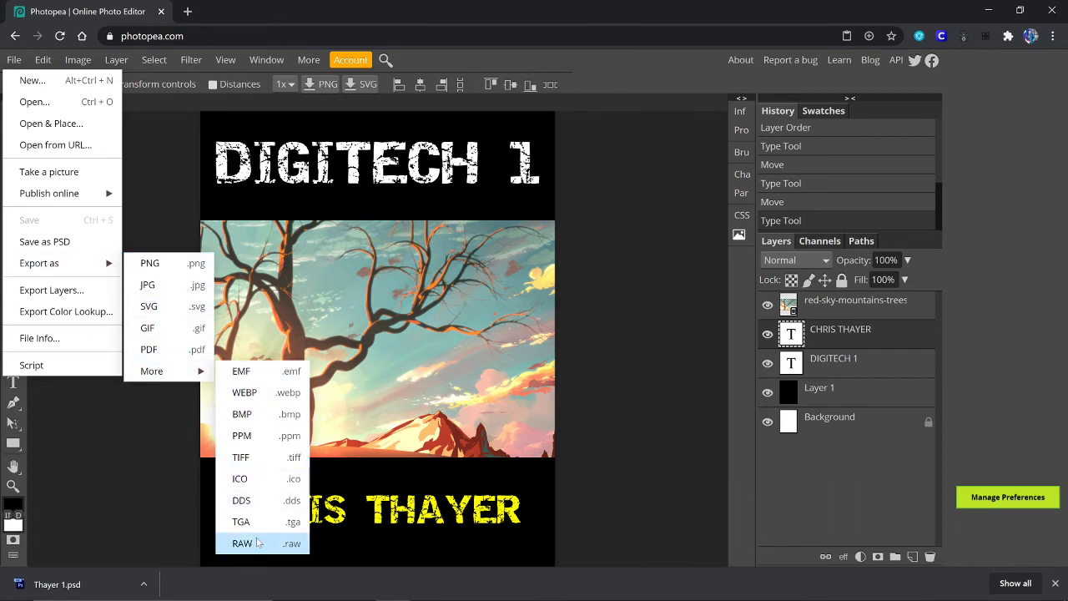
{"action": "left_click", "coordinate": [148, 285]}
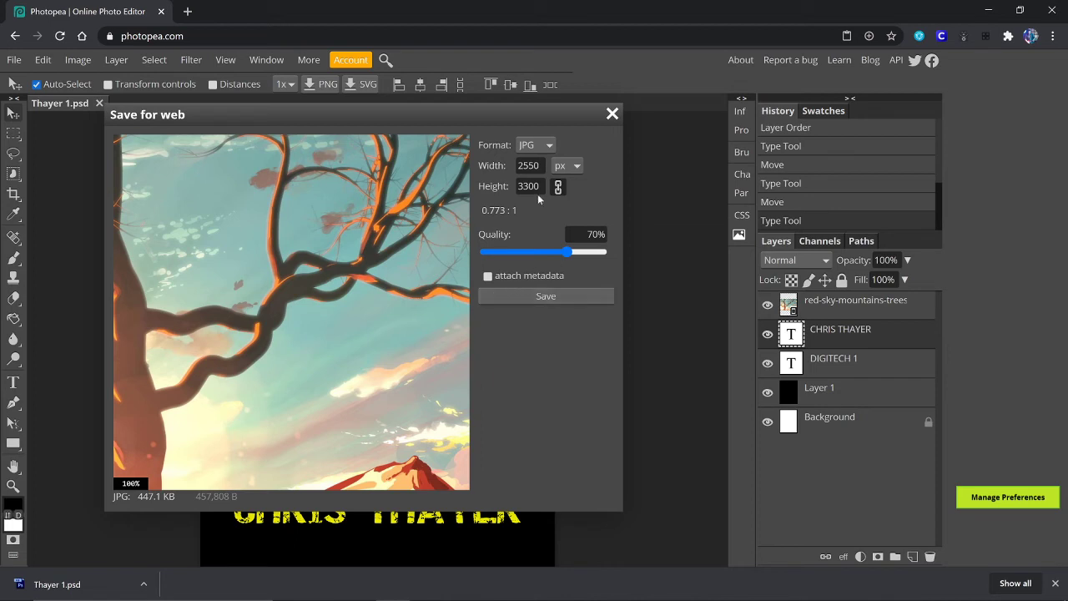
{"action": "left_click", "coordinate": [550, 145]}
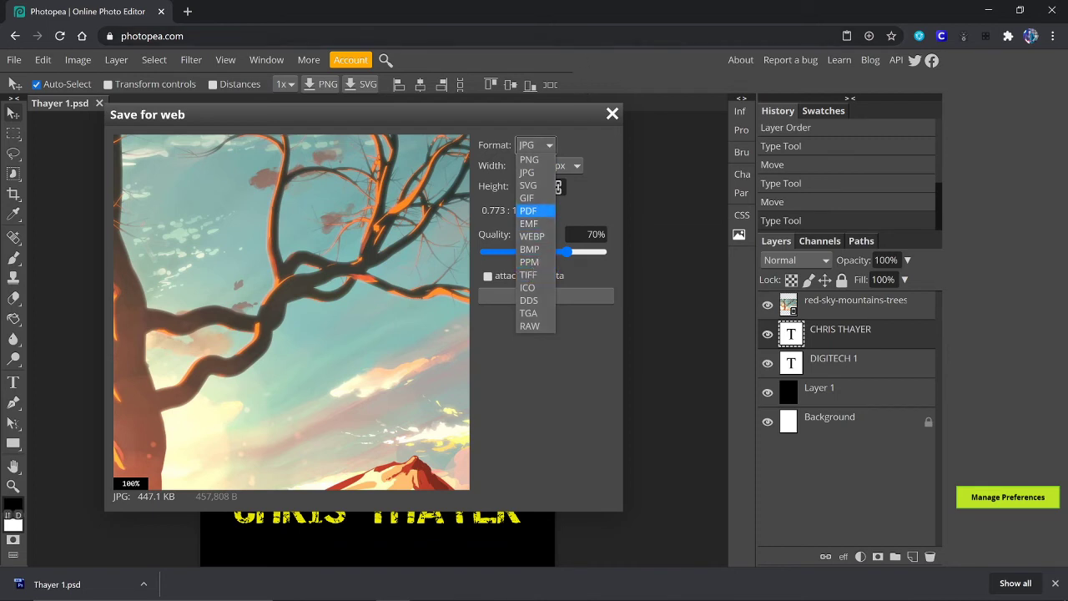
{"action": "left_click", "coordinate": [528, 172]}
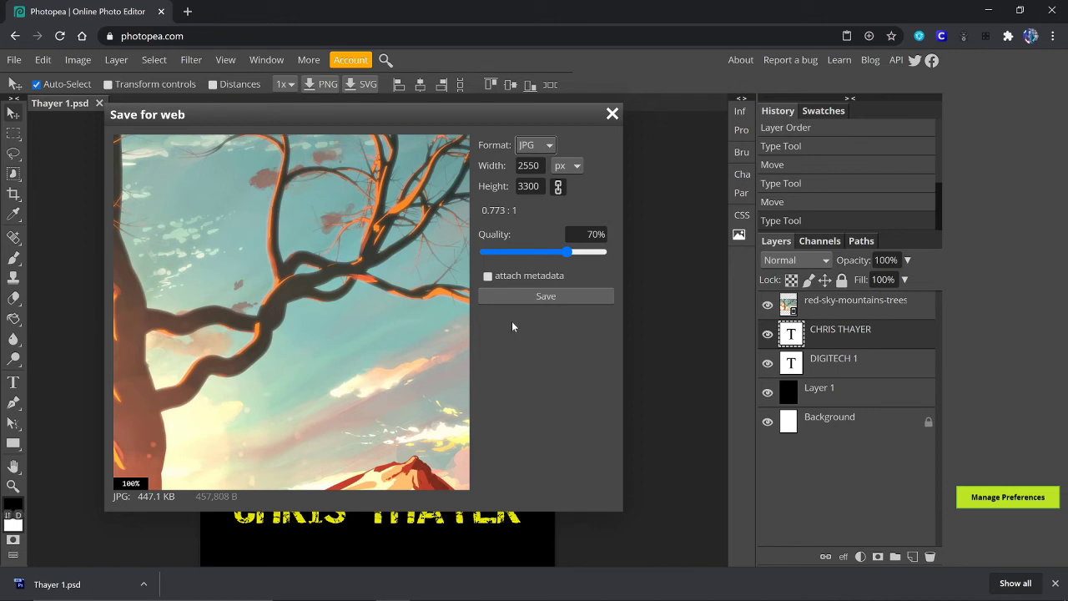
{"action": "left_click", "coordinate": [546, 296]}
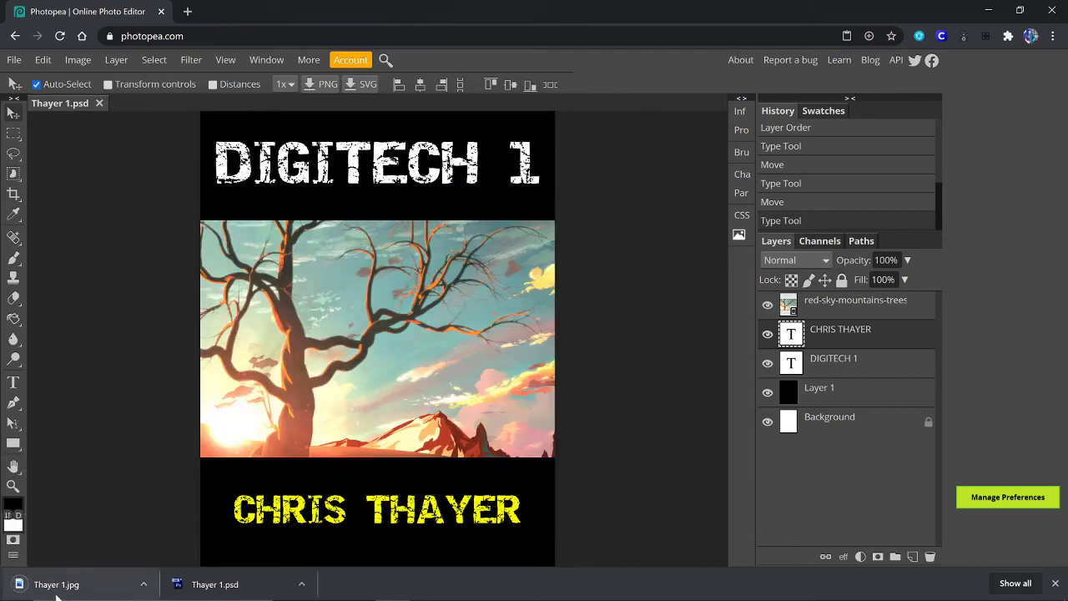
Step: Show the downloaded JPG in Downloads and open the Documents folder alongside it
{"action": "left_click", "coordinate": [143, 584]}
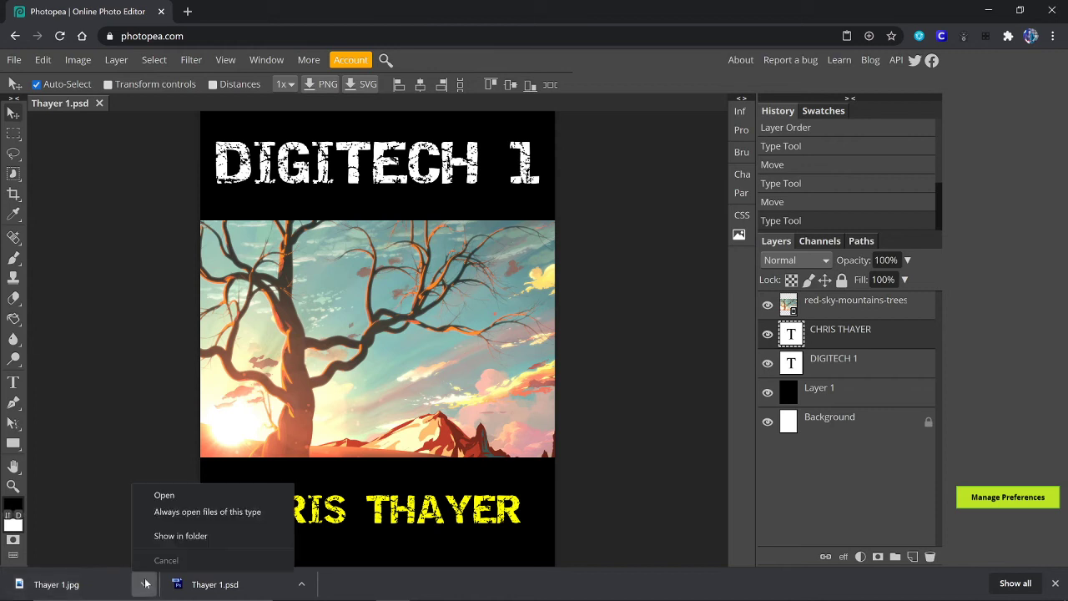
{"action": "left_click", "coordinate": [182, 536]}
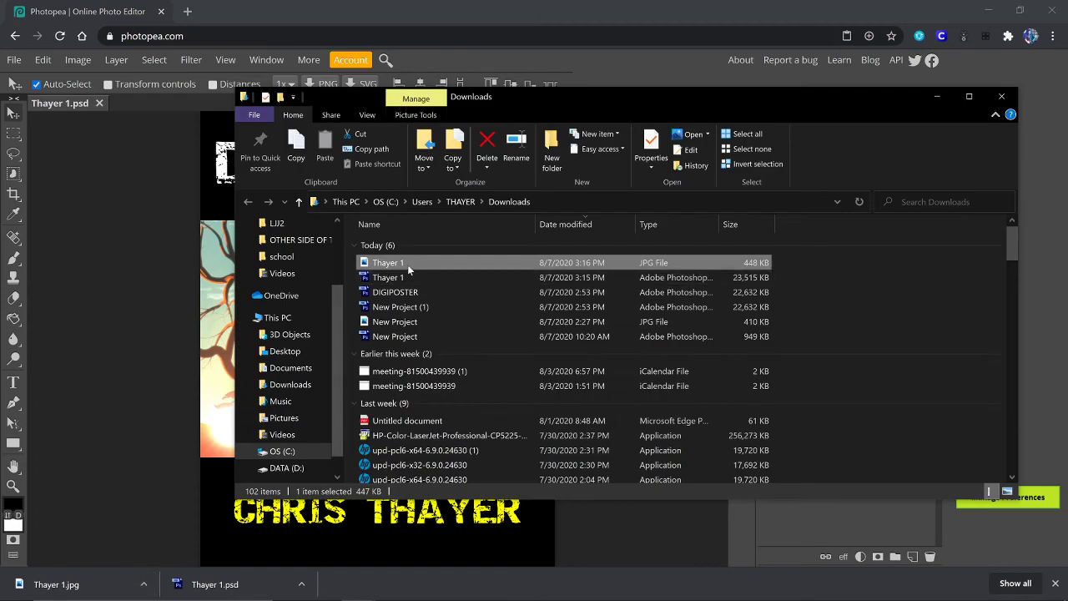
{"action": "left_click", "coordinate": [990, 10]}
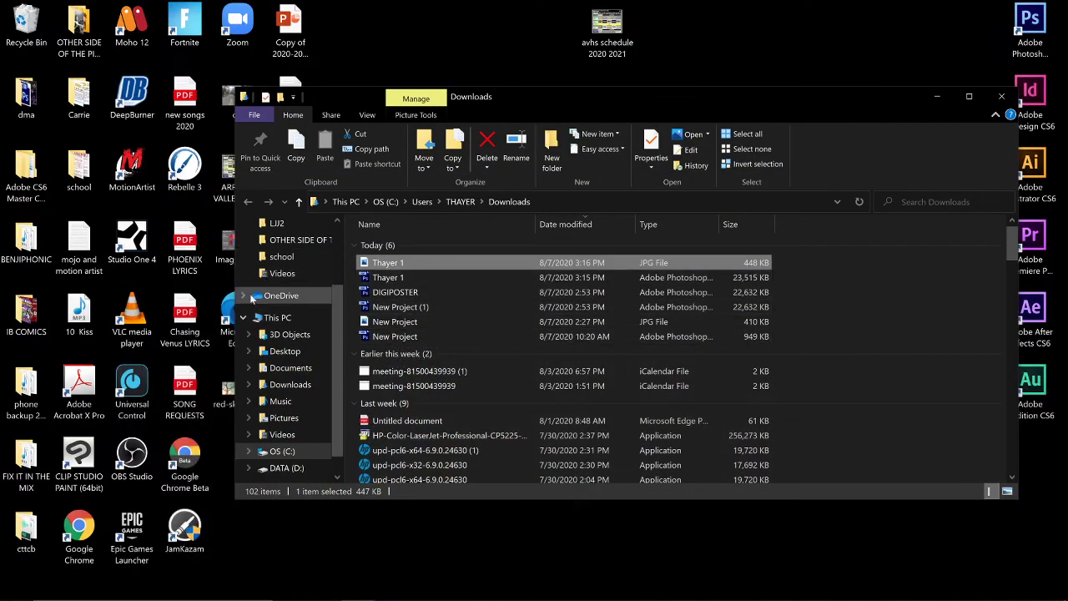
{"action": "mouse_move", "coordinate": [53, 597]}
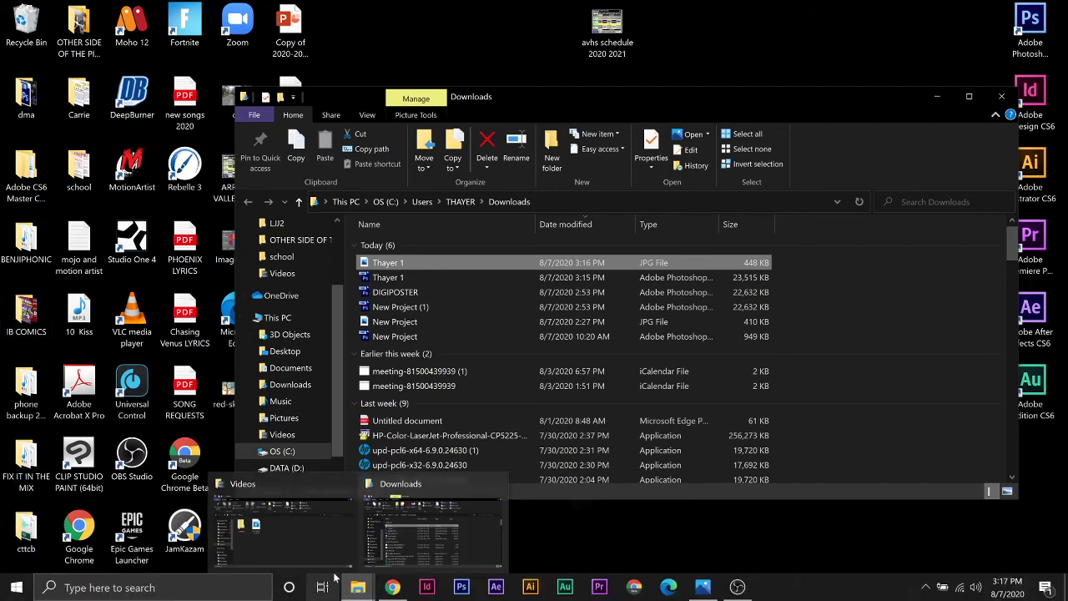
{"action": "left_click", "coordinate": [321, 538]}
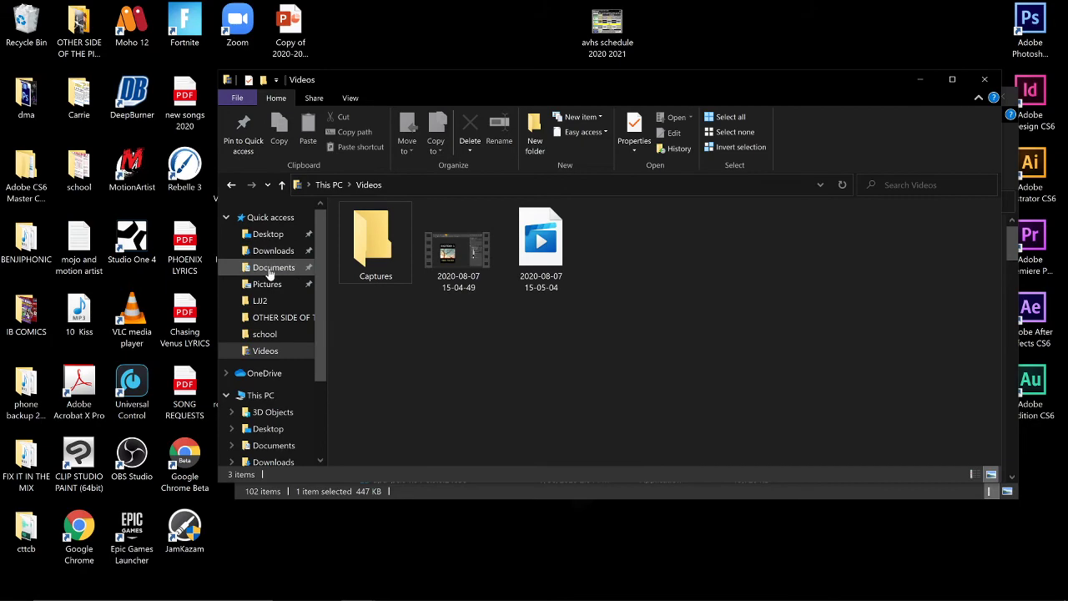
{"action": "left_click", "coordinate": [270, 271]}
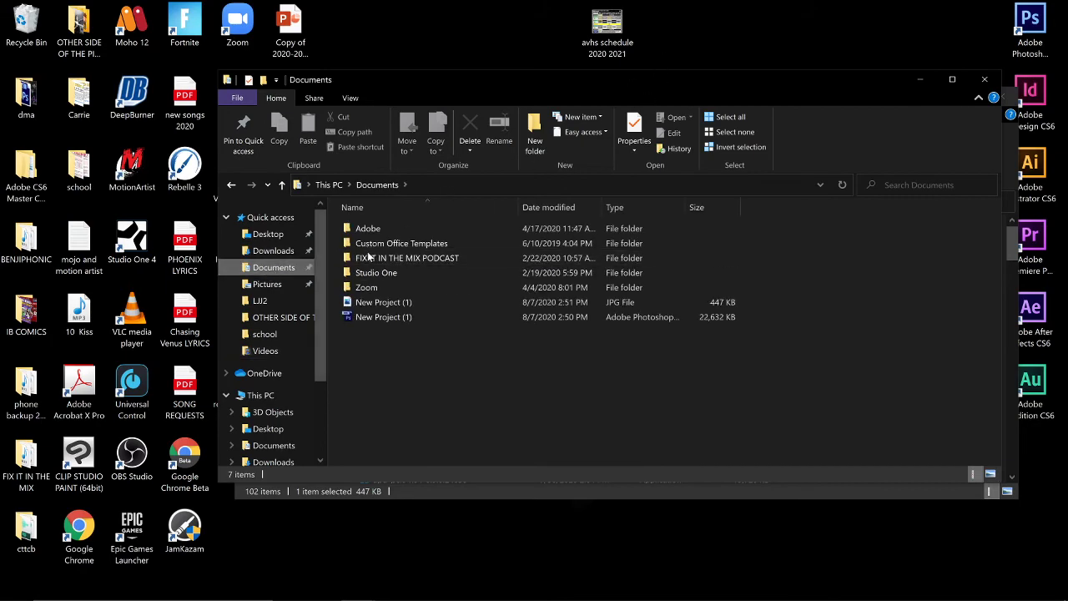
Step: Move both Thayer 1 files into Documents and maximize the Documents window
{"action": "left_click_drag", "start_coordinate": [546, 92], "coordinate": [440, 340]}
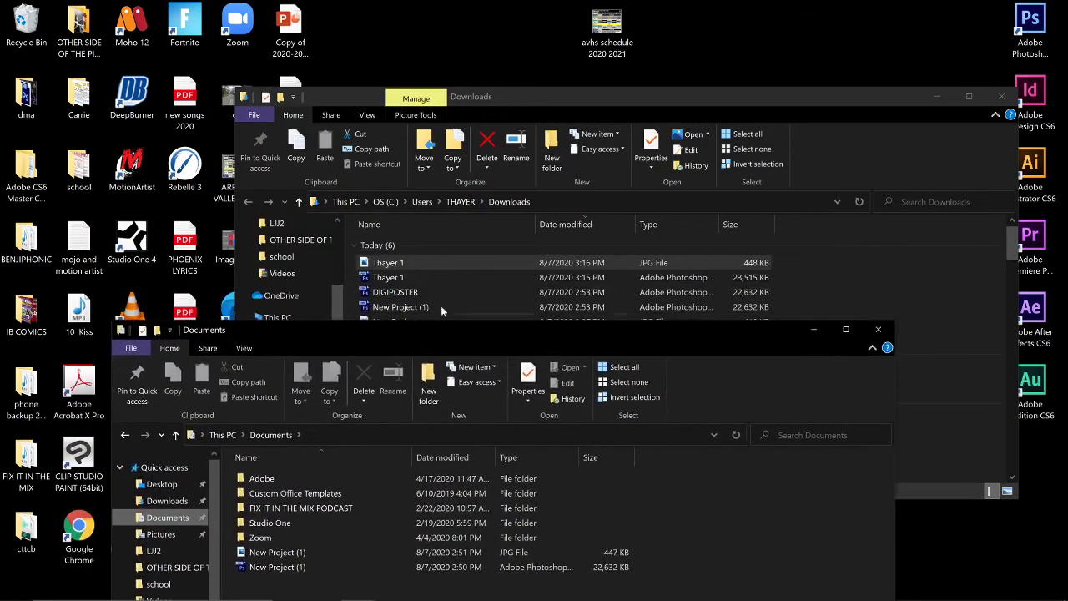
{"action": "left_click", "coordinate": [402, 278]}
{"action": "left_click", "coordinate": [396, 264], "text": "ctrl"}
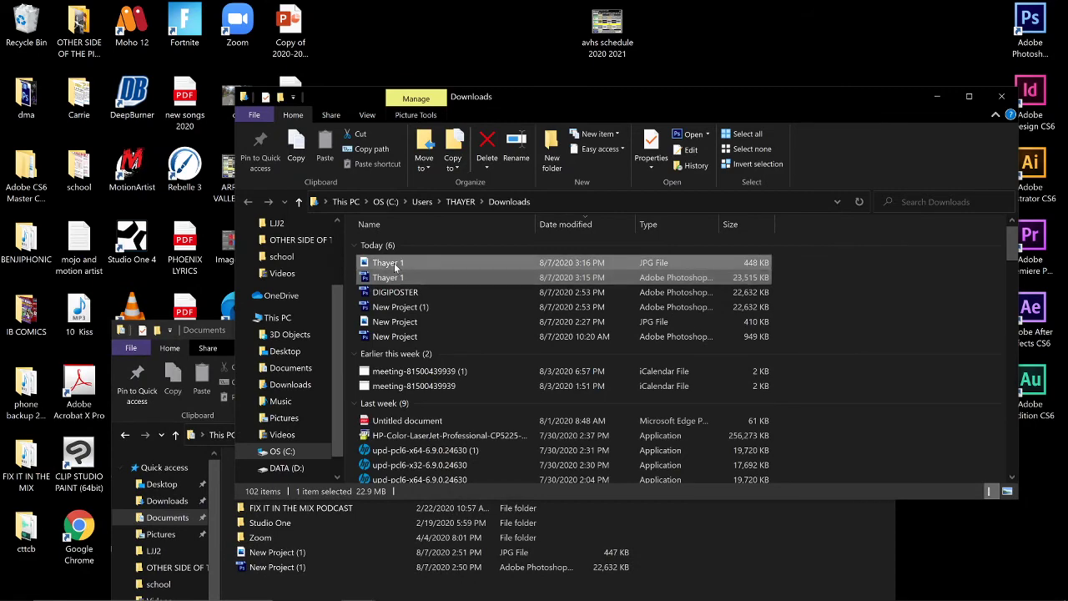
{"action": "left_click_drag", "start_coordinate": [395, 266], "coordinate": [343, 552]}
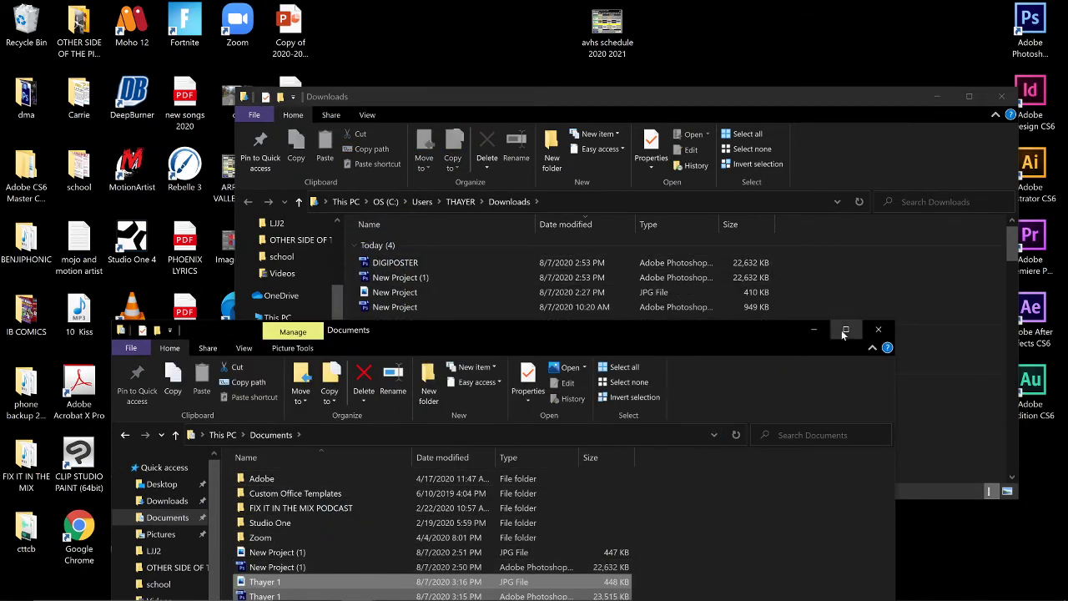
{"action": "left_click", "coordinate": [844, 330]}
{"action": "left_click", "coordinate": [158, 272]}
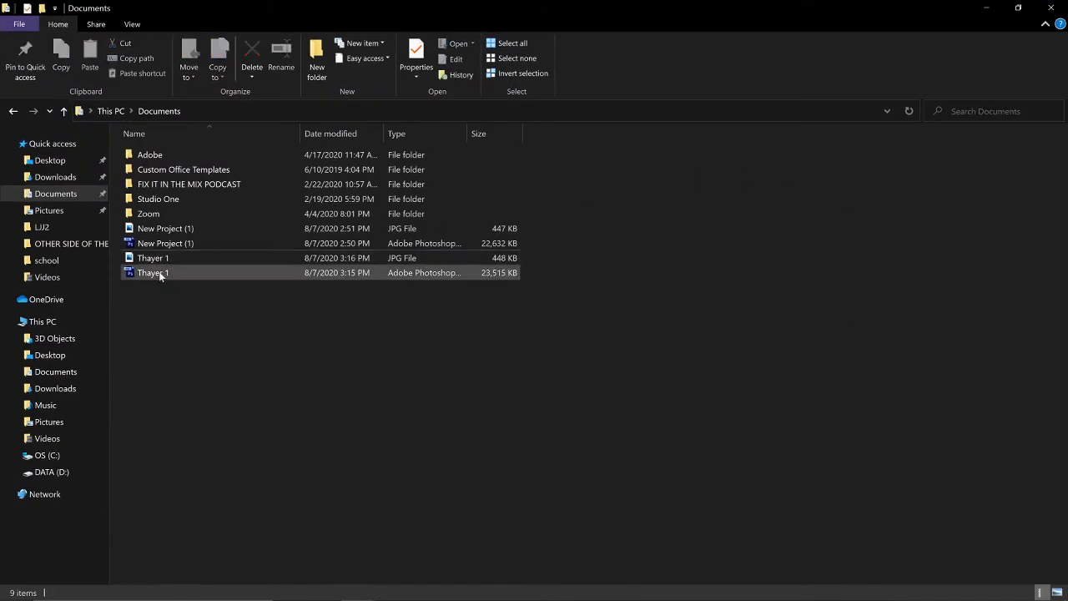
Step: Preview Thayer 1.jpg in Photos, then close Photos and both Explorer windows
{"action": "double_click", "coordinate": [160, 260]}
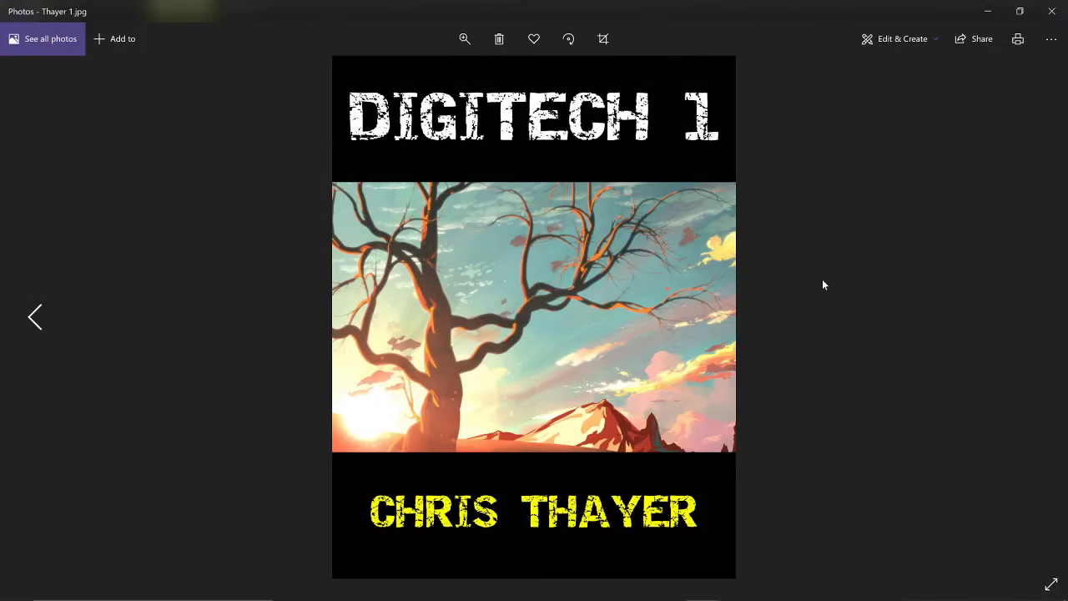
{"action": "left_click", "coordinate": [1051, 11]}
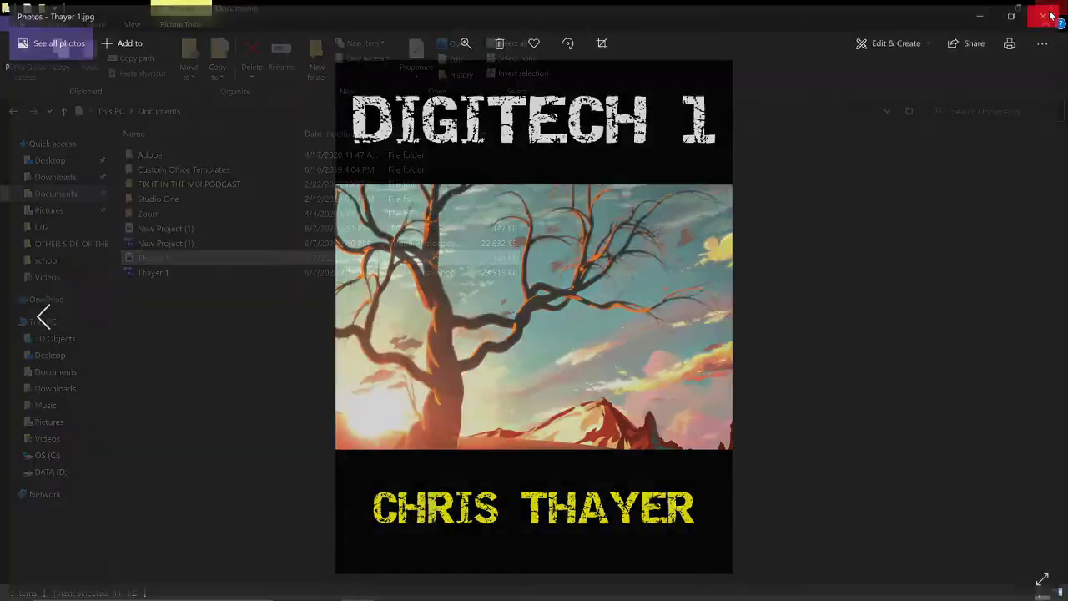
{"action": "left_click", "coordinate": [1049, 10]}
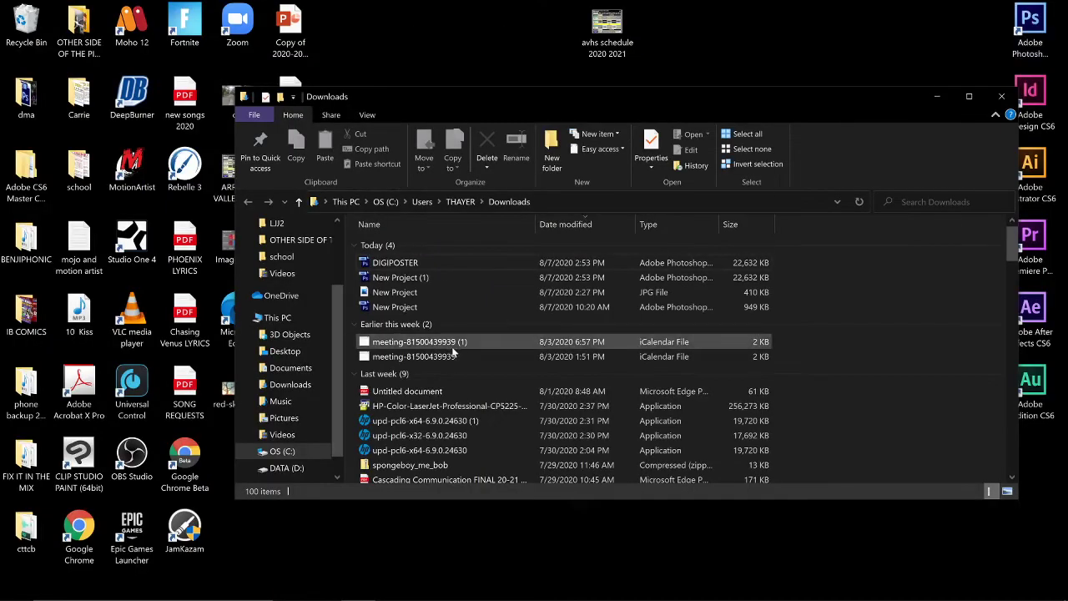
{"action": "left_click", "coordinate": [1001, 96]}
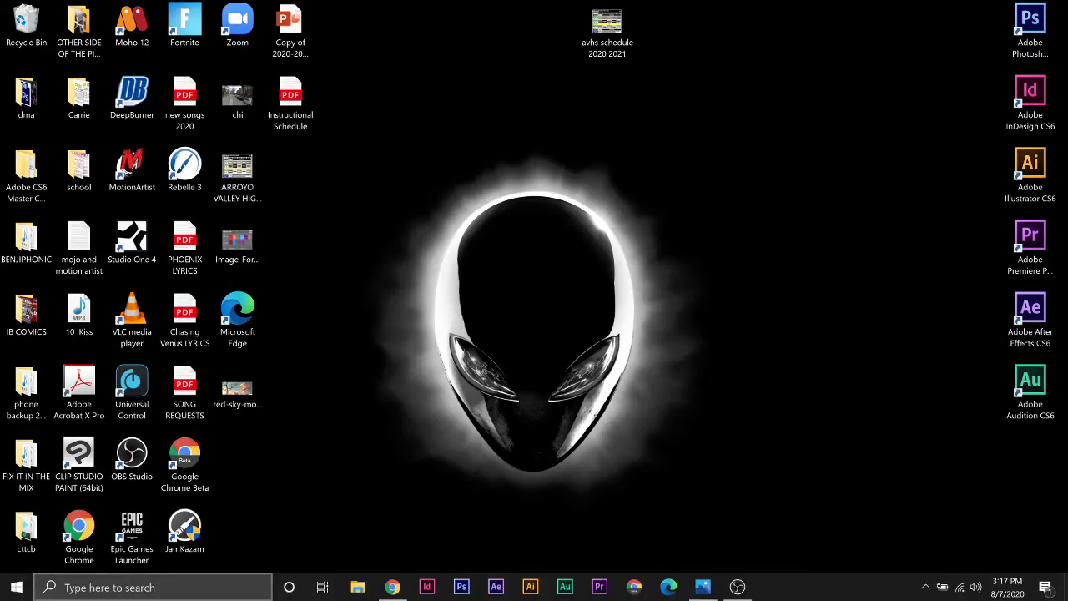
Step: Back in Chrome, close the Thayer 1.psd document and dismiss the download bar
{"action": "left_click", "coordinate": [397, 588]}
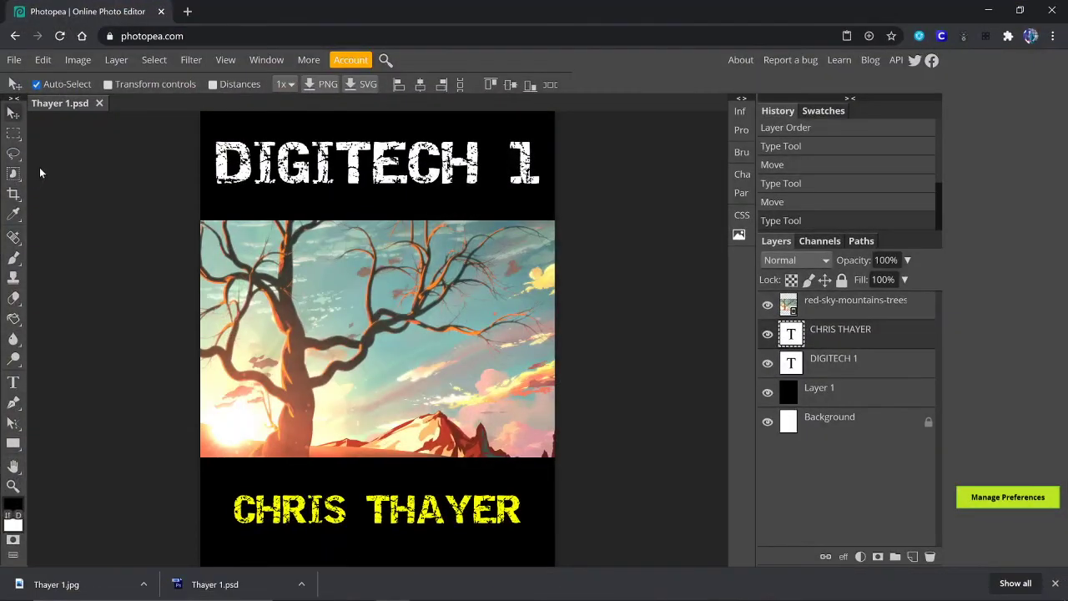
{"action": "left_click", "coordinate": [98, 103]}
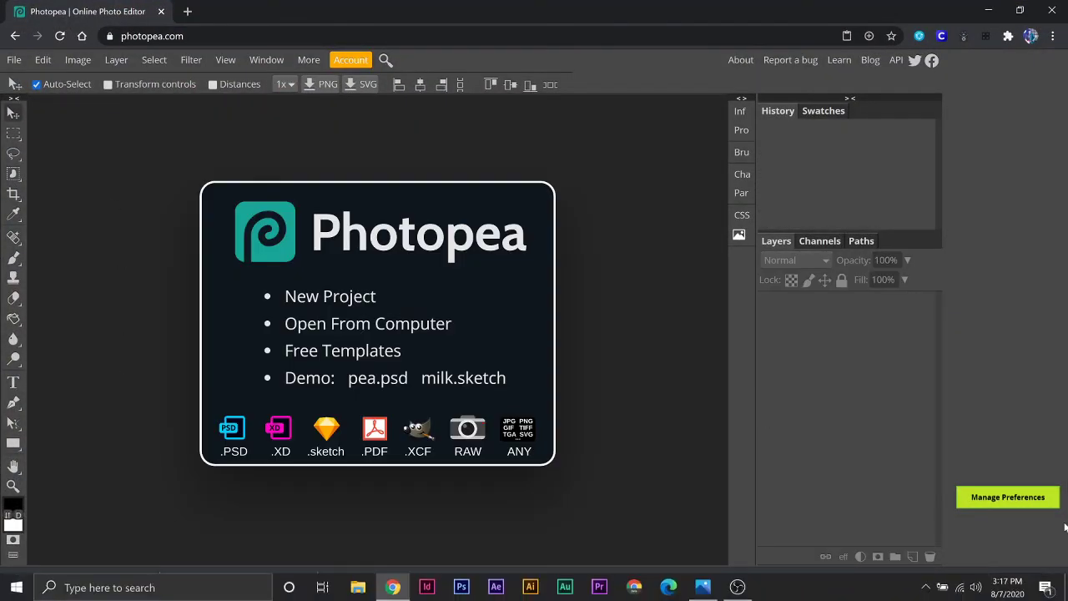
{"action": "left_click", "coordinate": [1055, 583]}
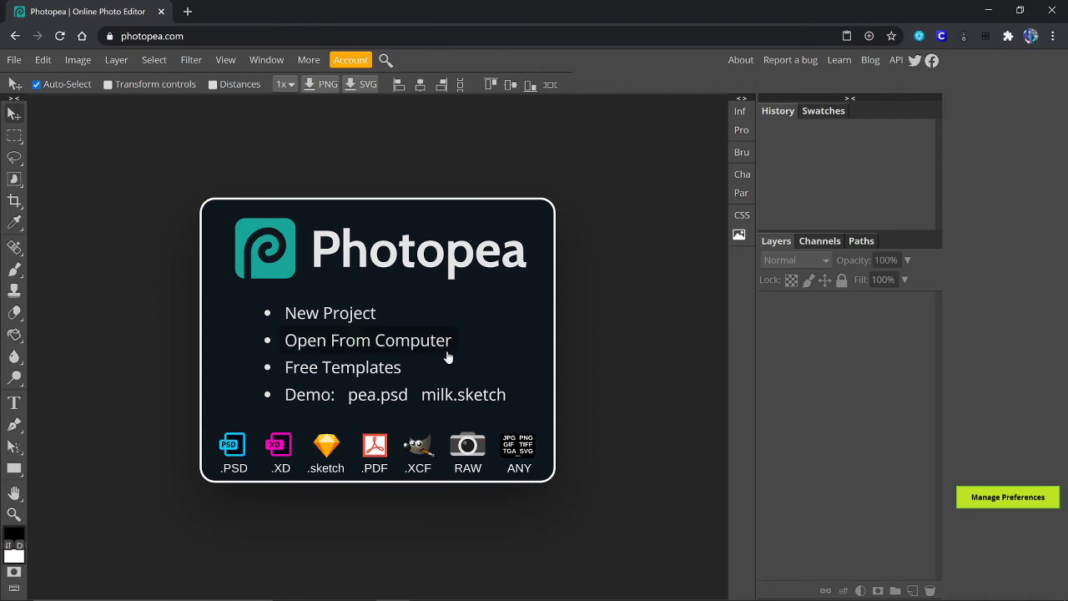
Step: Open Thayer 1.psd from the Documents folder via Open From Computer
{"action": "left_click", "coordinate": [388, 347]}
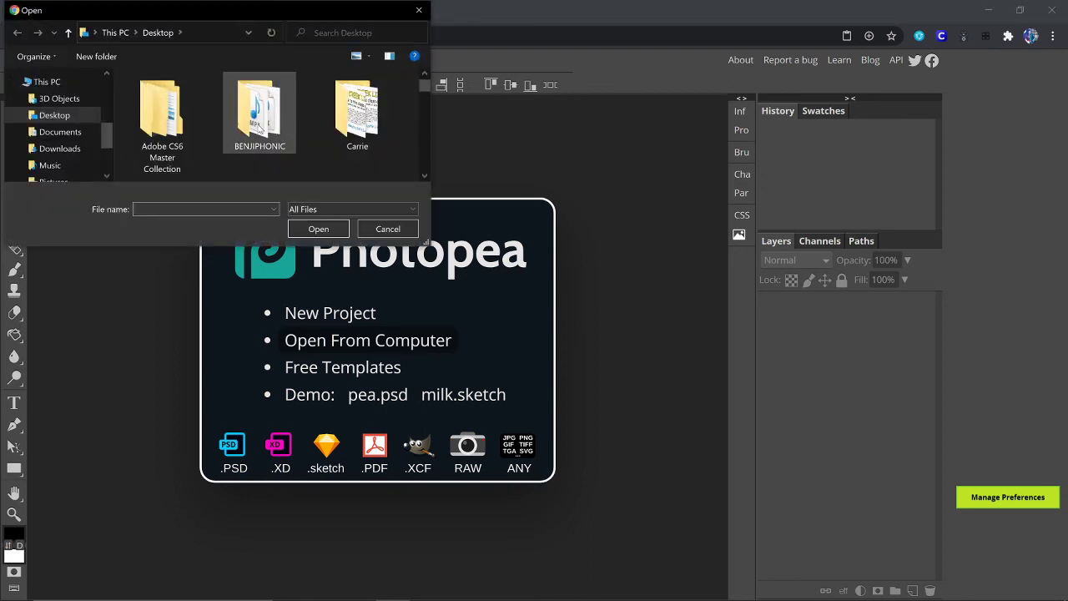
{"action": "scroll", "coordinate": [260, 127], "scroll_direction": "down", "scroll_amount": 5}
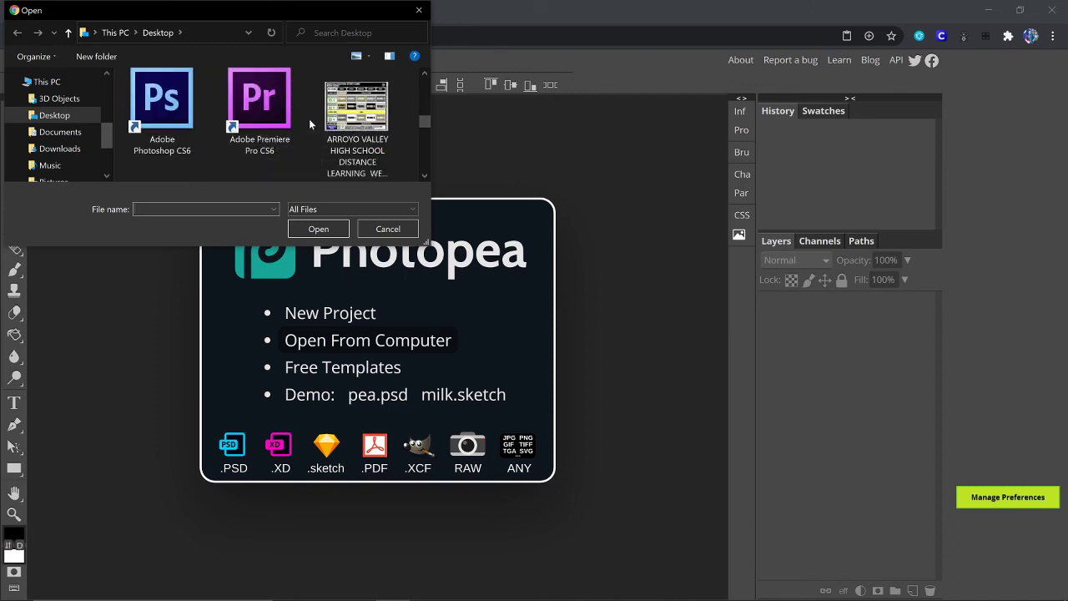
{"action": "scroll", "coordinate": [309, 125], "scroll_direction": "down", "scroll_amount": 1}
{"action": "scroll", "coordinate": [309, 124], "scroll_direction": "down", "scroll_amount": 1}
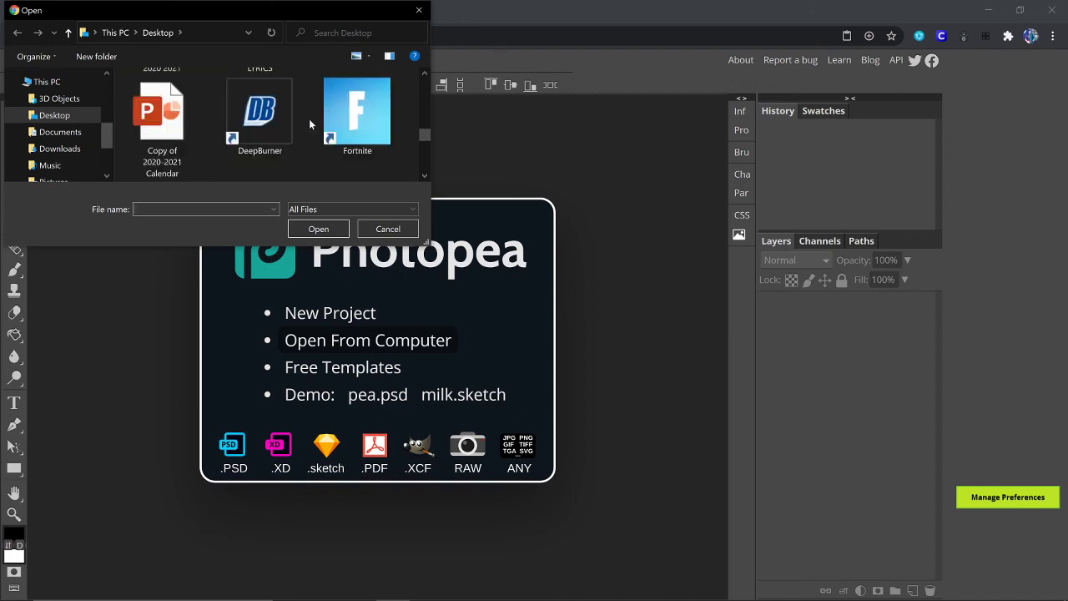
{"action": "scroll", "coordinate": [309, 124], "scroll_direction": "down", "scroll_amount": 3}
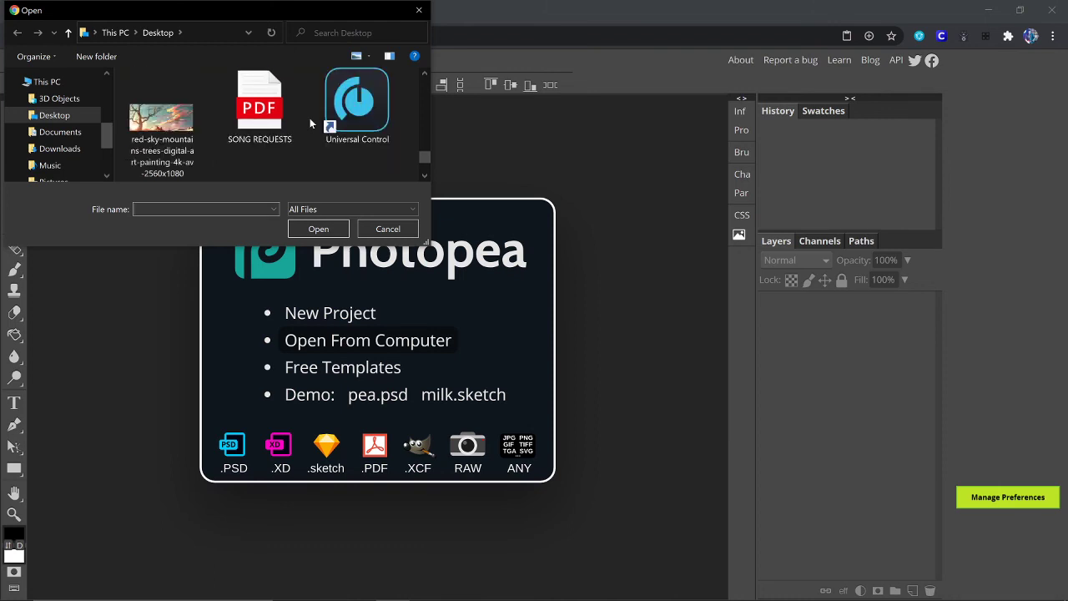
{"action": "scroll", "coordinate": [310, 118], "scroll_direction": "down", "scroll_amount": 1}
{"action": "left_click", "coordinate": [60, 132]}
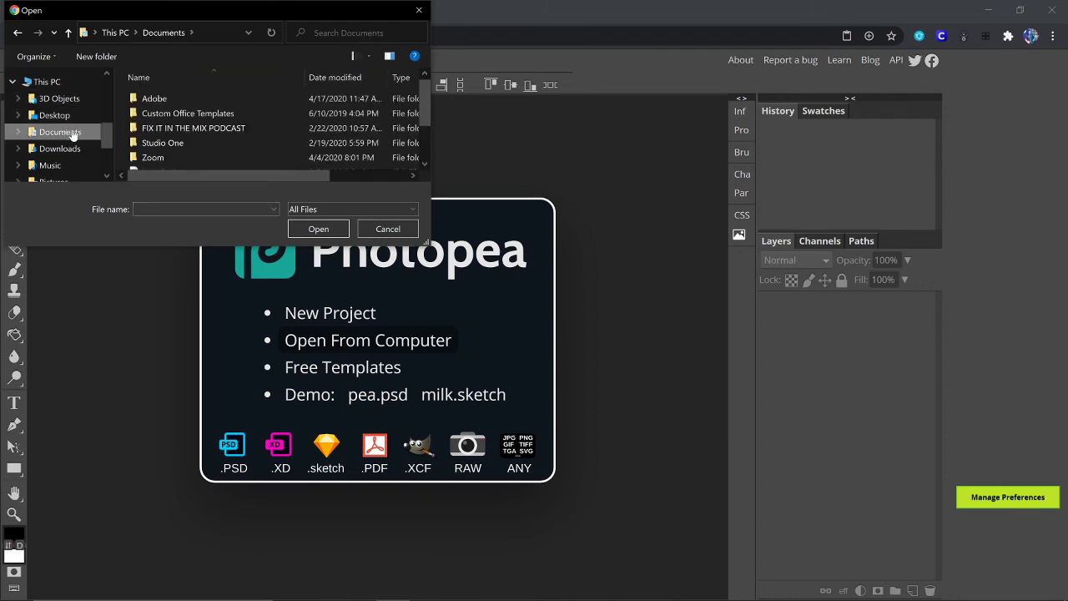
{"action": "scroll", "coordinate": [214, 115], "scroll_direction": "down", "scroll_amount": 1}
{"action": "double_click", "coordinate": [148, 163]}
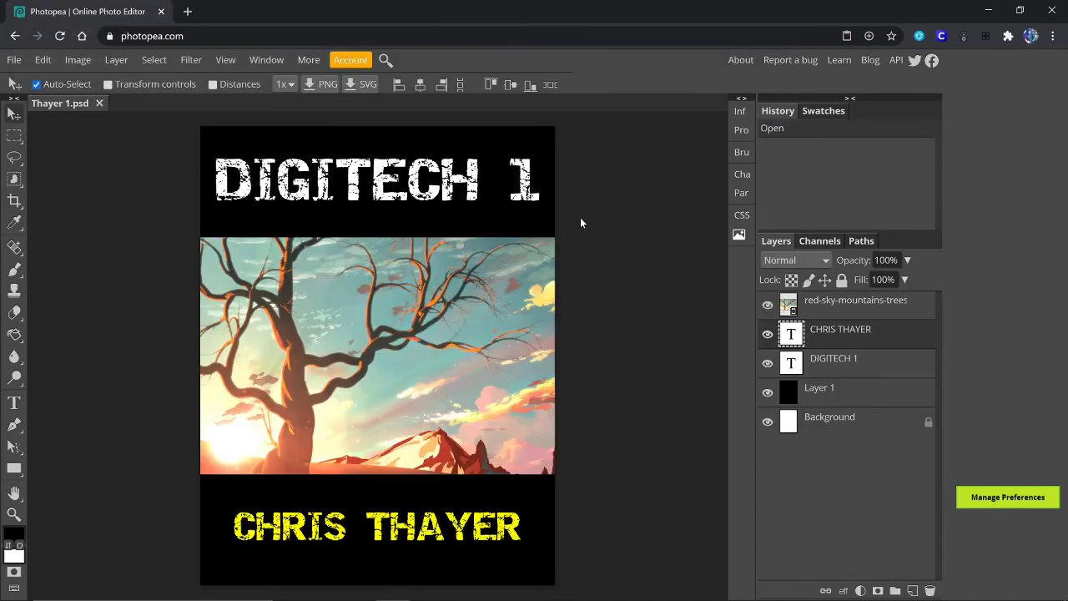
{"action": "left_click", "coordinate": [768, 334]}
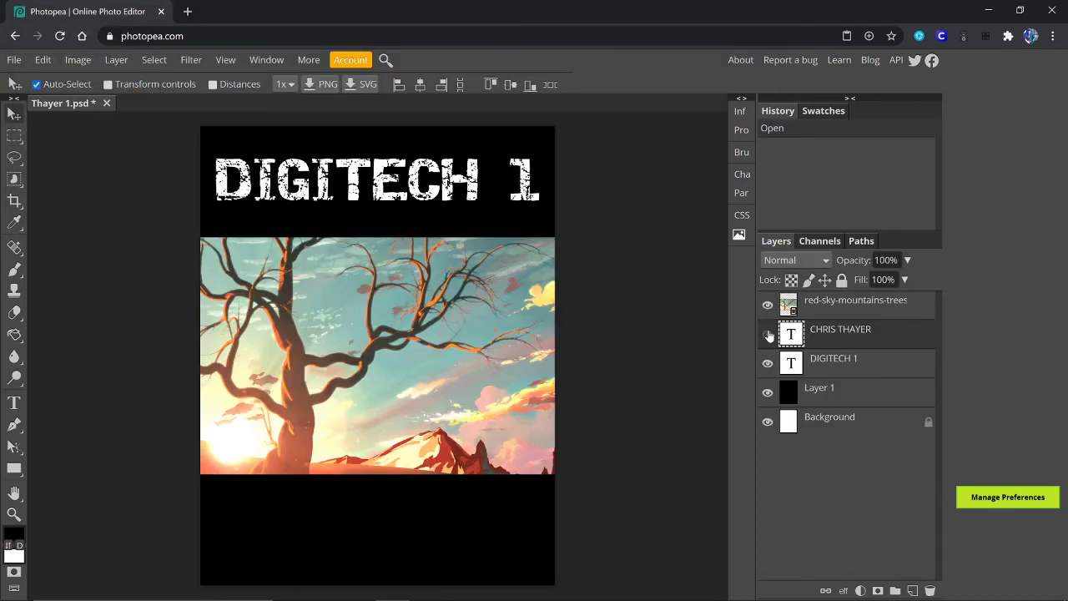
{"action": "left_click", "coordinate": [767, 333]}
{"action": "left_click", "coordinate": [767, 363]}
{"action": "left_click", "coordinate": [768, 364]}
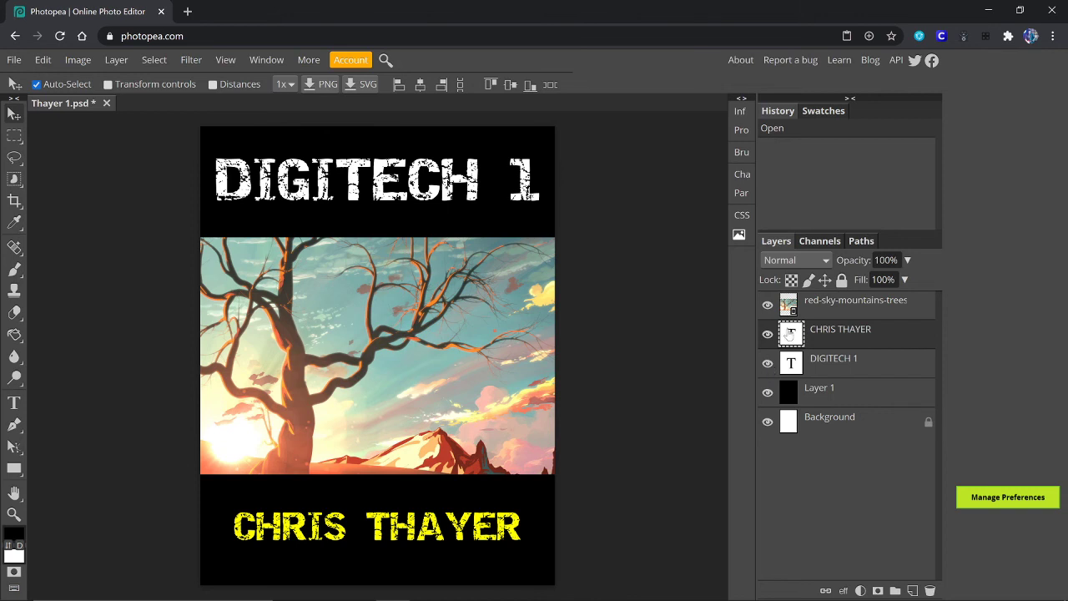
{"action": "left_click", "coordinate": [768, 306]}
{"action": "left_click", "coordinate": [767, 305]}
Step: Save the poster as Thayer 1.psd and show the download in its folder
{"action": "left_click", "coordinate": [15, 60]}
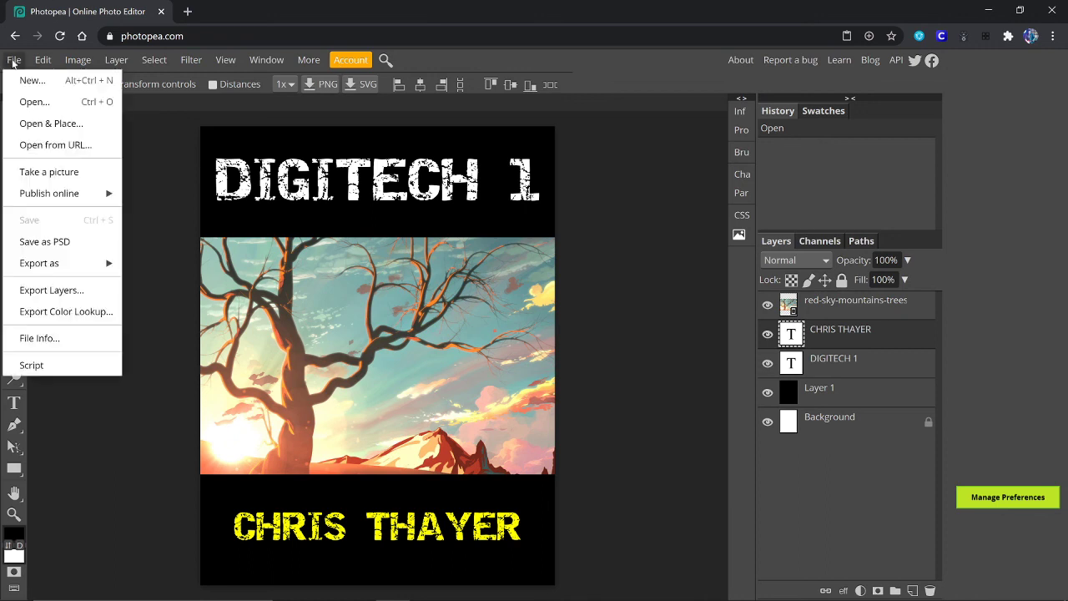
{"action": "left_click", "coordinate": [43, 241]}
{"action": "left_click", "coordinate": [144, 584]}
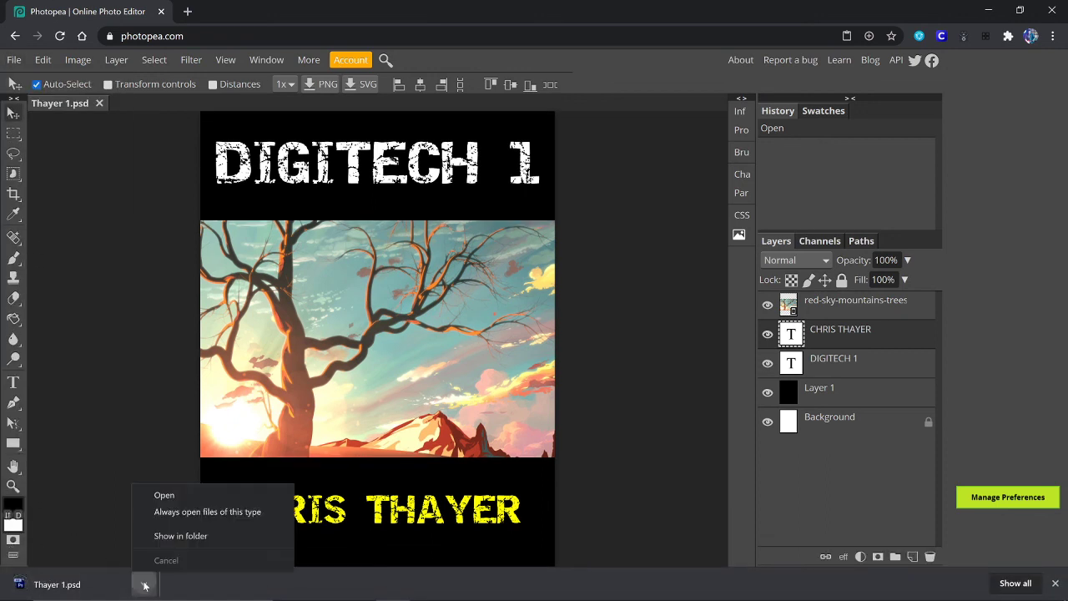
{"action": "left_click", "coordinate": [185, 535]}
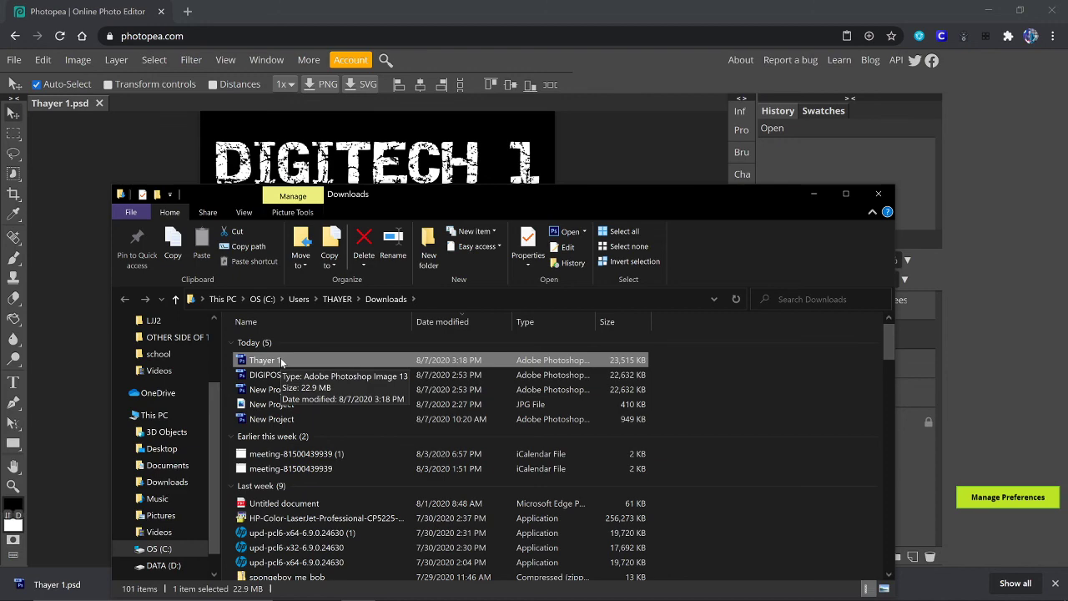
Step: Drag Thayer 1.psd from Downloads onto Documents, replace the older copy, then view Documents
{"action": "left_click", "coordinate": [988, 10]}
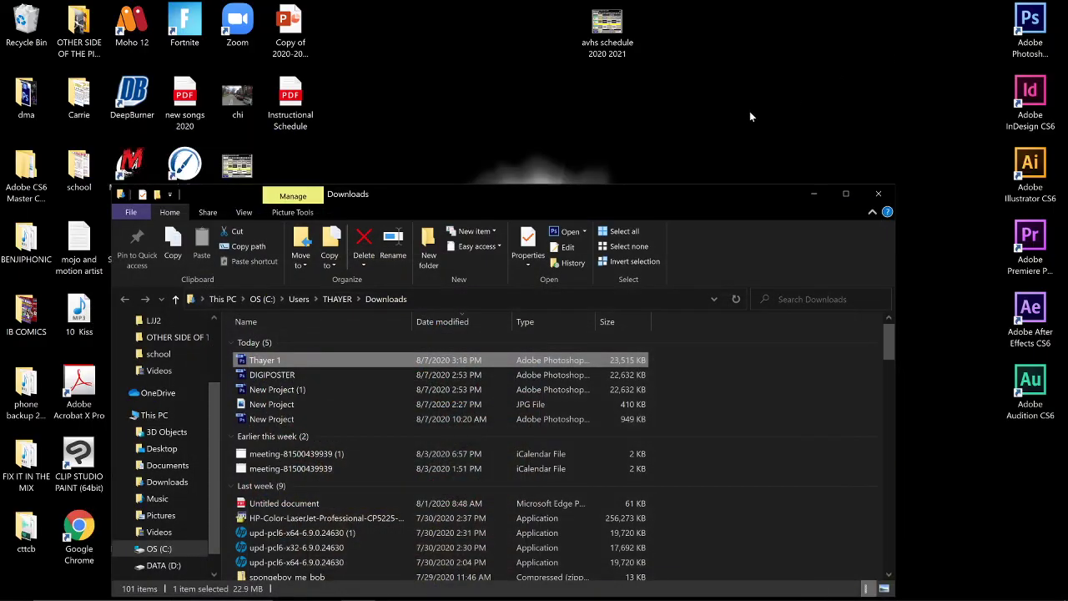
{"action": "left_click_drag", "start_coordinate": [456, 187], "coordinate": [705, 73]}
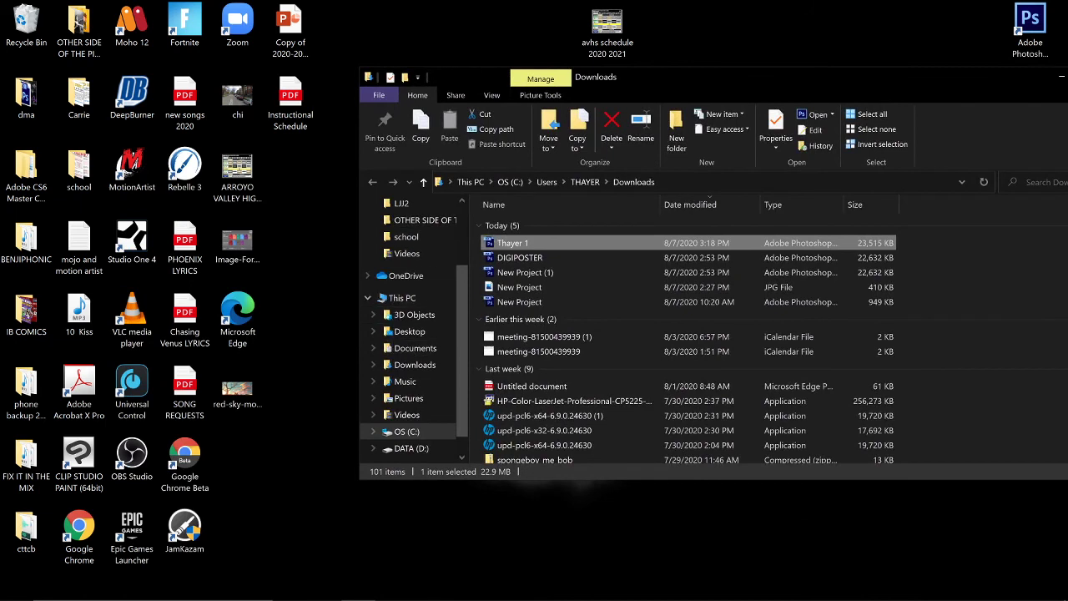
{"action": "mouse_move", "coordinate": [392, 600]}
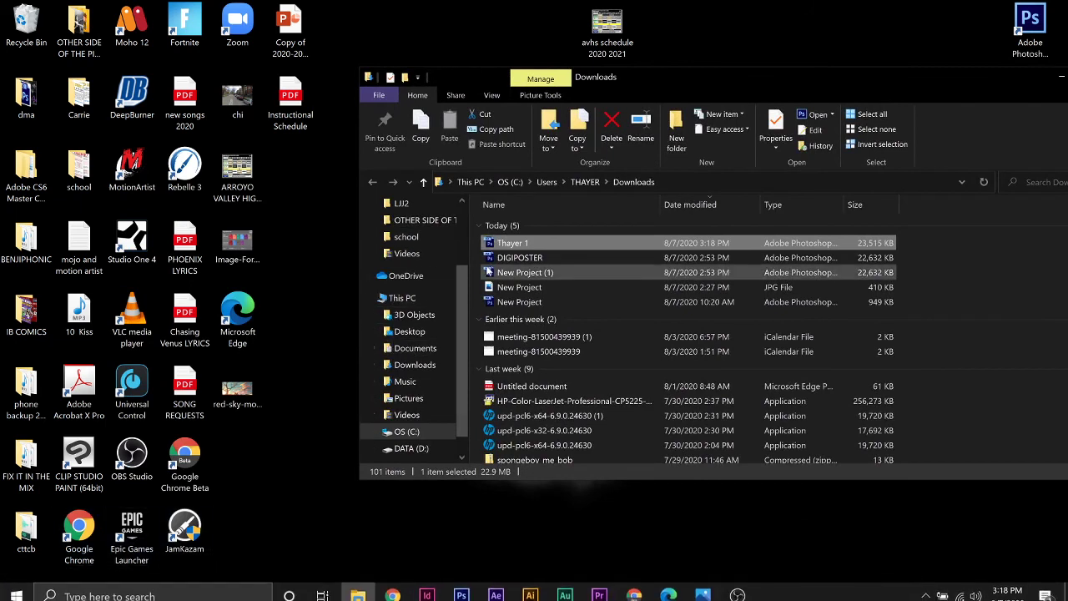
{"action": "left_click_drag", "start_coordinate": [512, 244], "coordinate": [363, 348]}
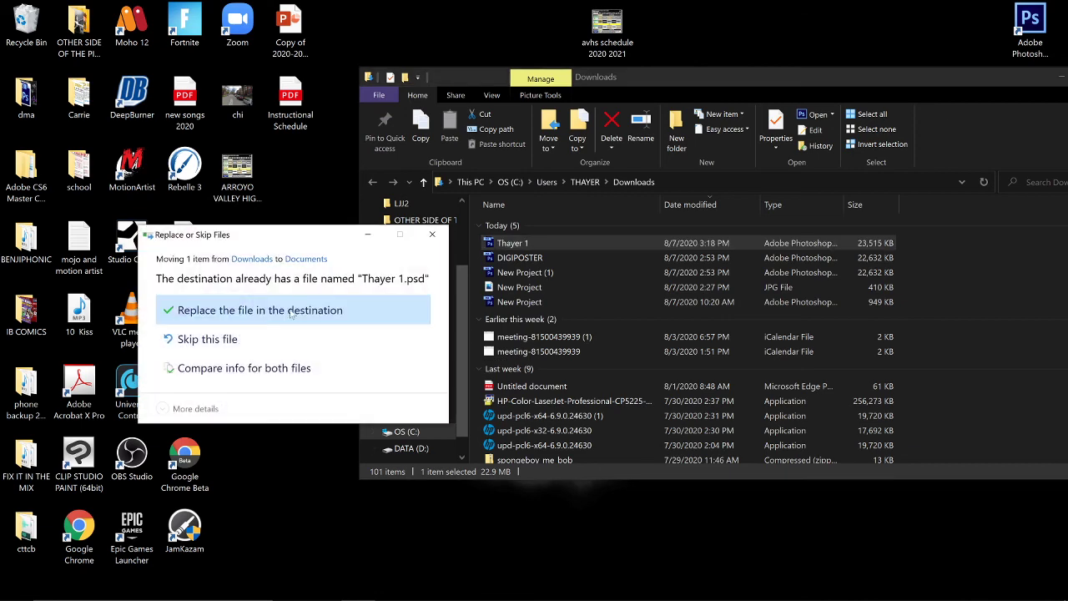
{"action": "left_click", "coordinate": [291, 311]}
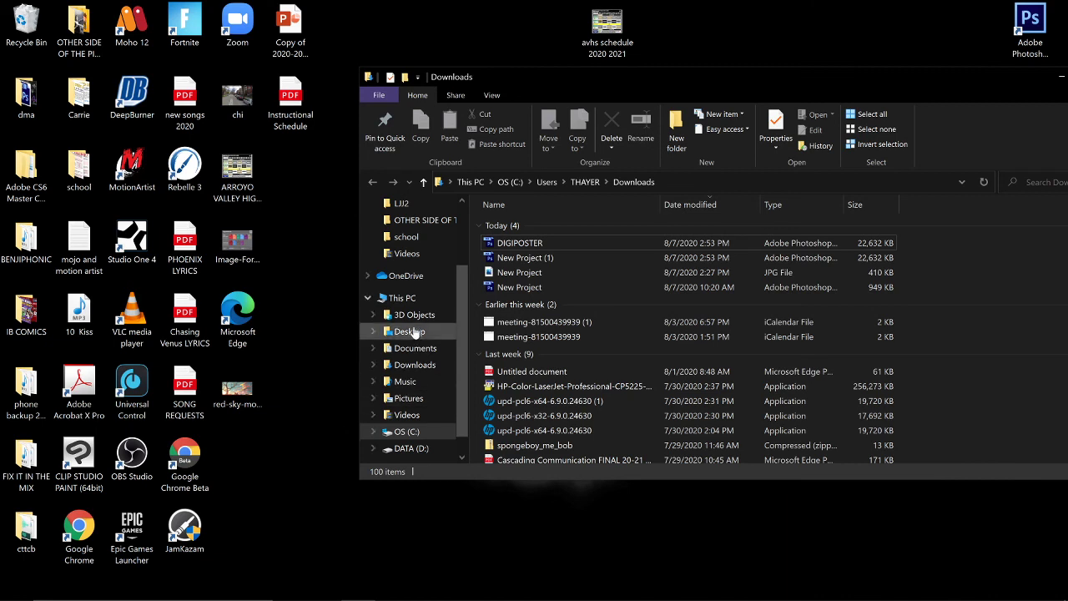
{"action": "left_click", "coordinate": [411, 354]}
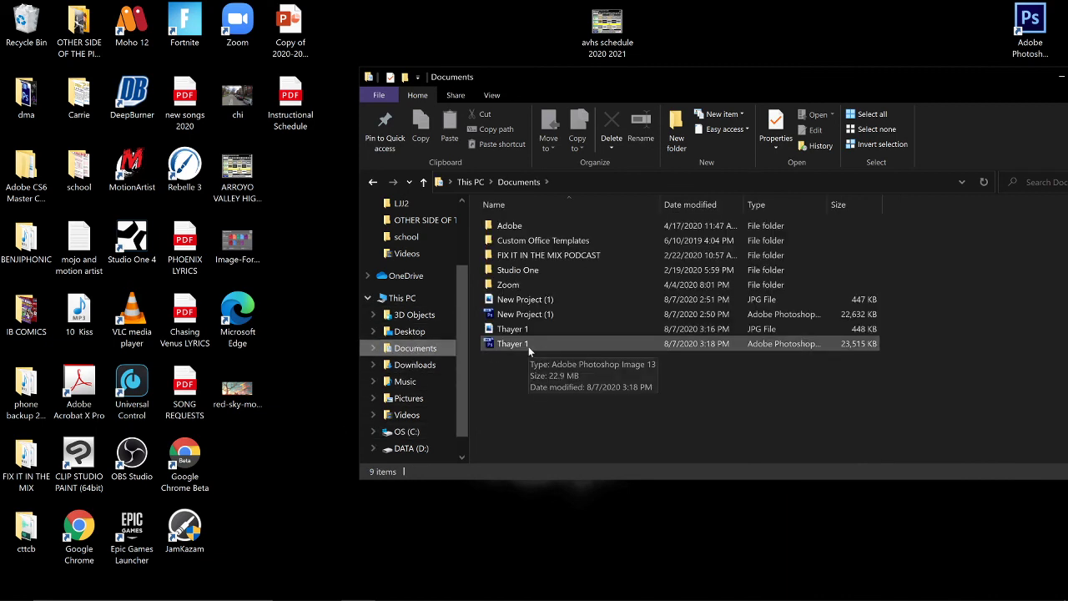
{"action": "left_click_drag", "start_coordinate": [955, 82], "coordinate": [772, 77]}
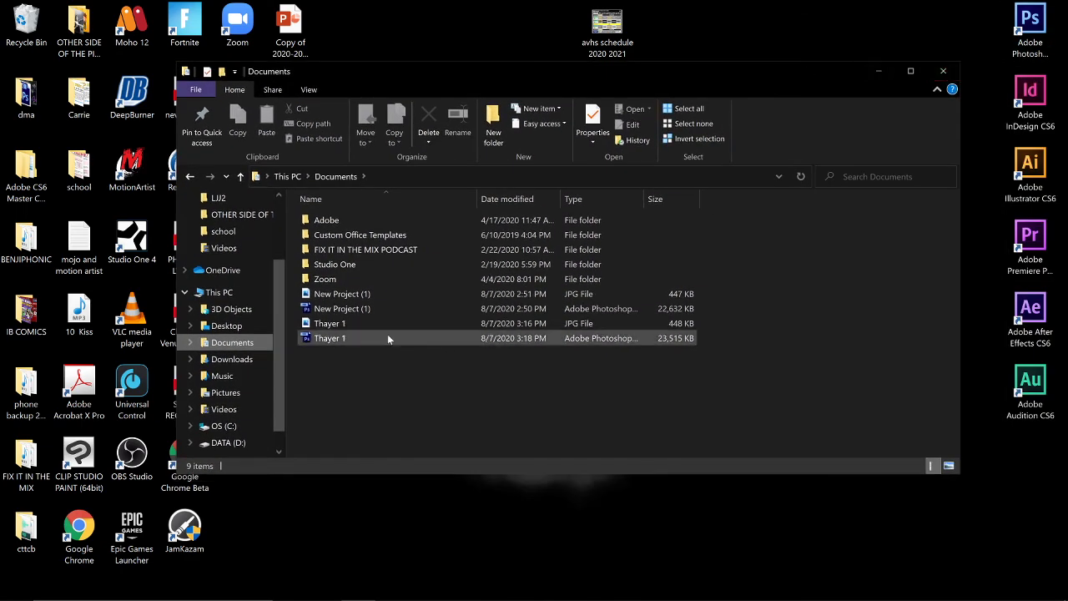
Step: View Thayer 1.jpg in Photos, close it, and bring OBS Studio forward
{"action": "double_click", "coordinate": [345, 325]}
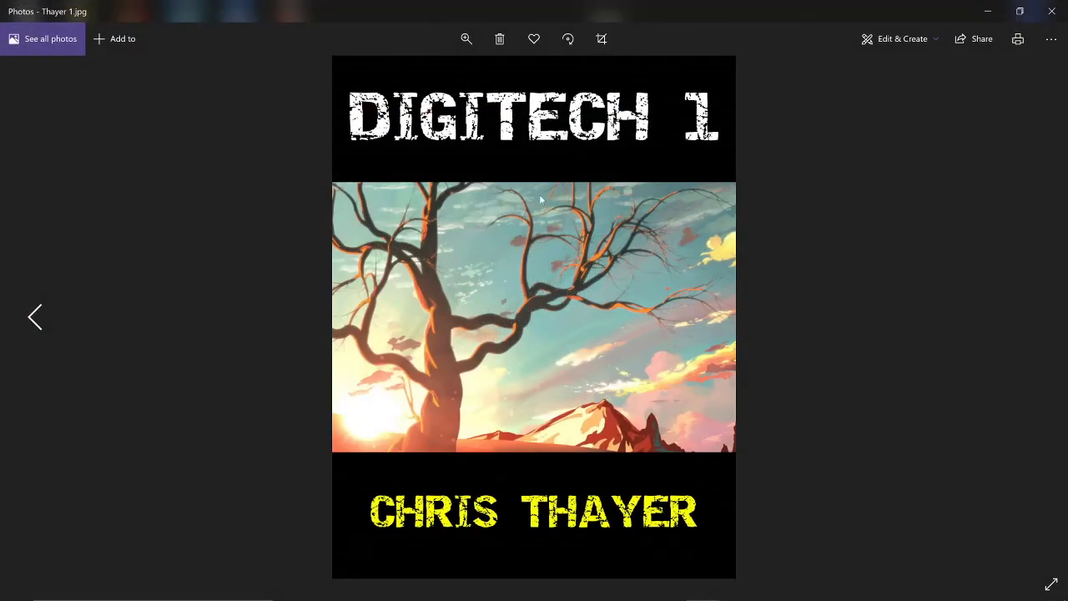
{"action": "left_click", "coordinate": [1051, 13]}
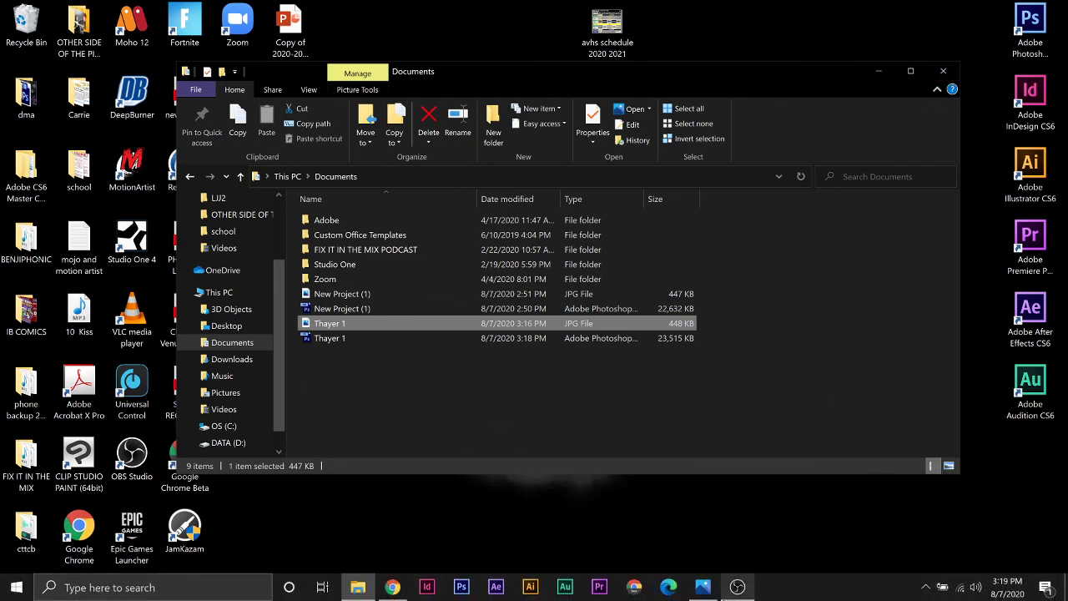
{"action": "left_click", "coordinate": [737, 588]}
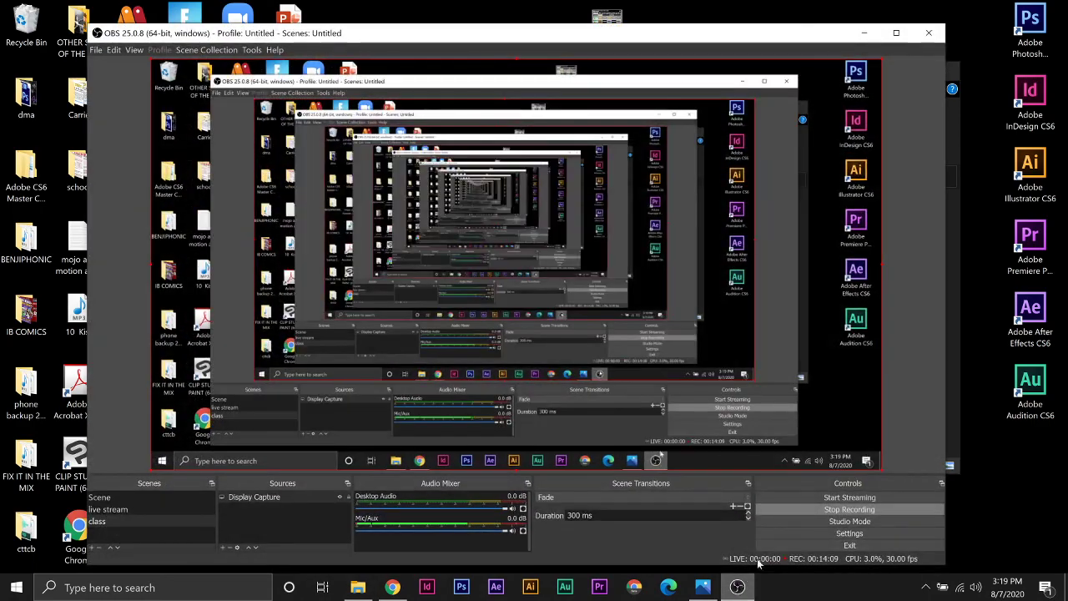